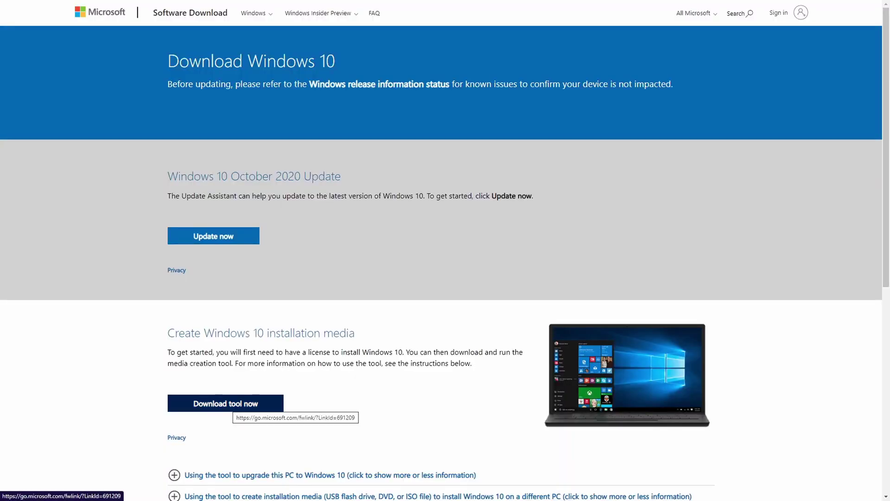
- Download the Windows 10 Media Creation Tool in Chrome and run it from the download bar
{"action": "left_click", "coordinate": [231, 405]}
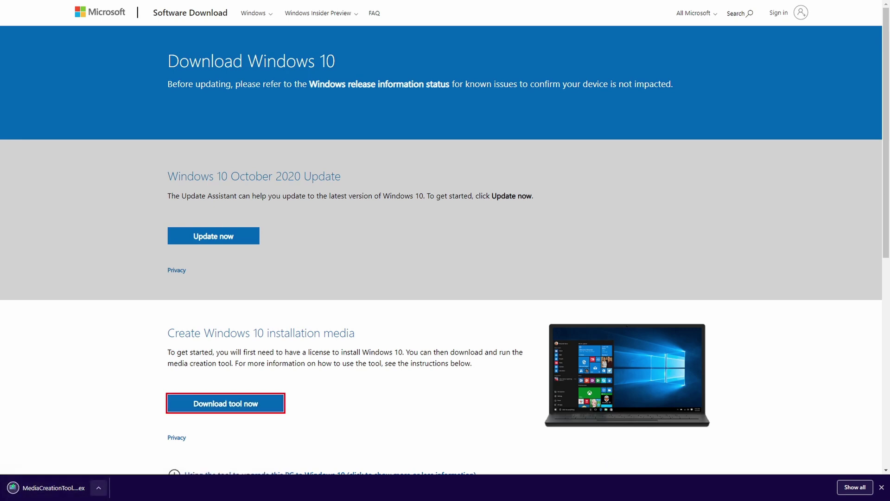
{"action": "left_click", "coordinate": [99, 487]}
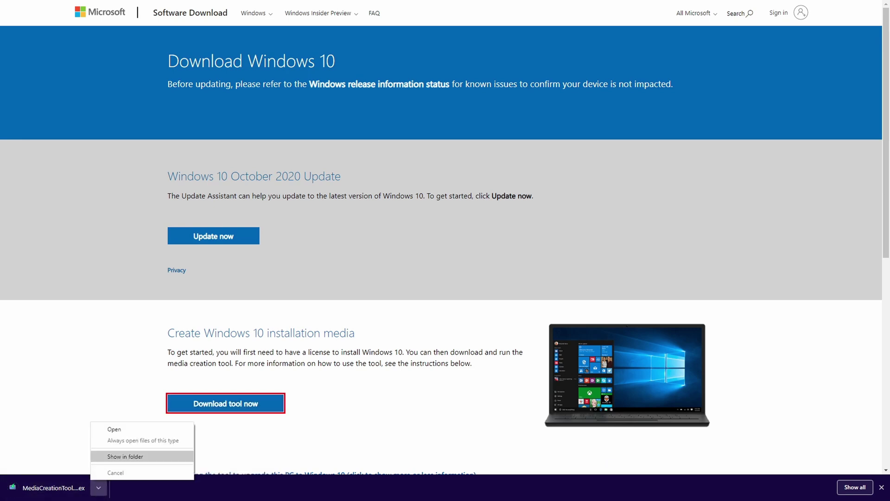
{"action": "left_click", "coordinate": [115, 429]}
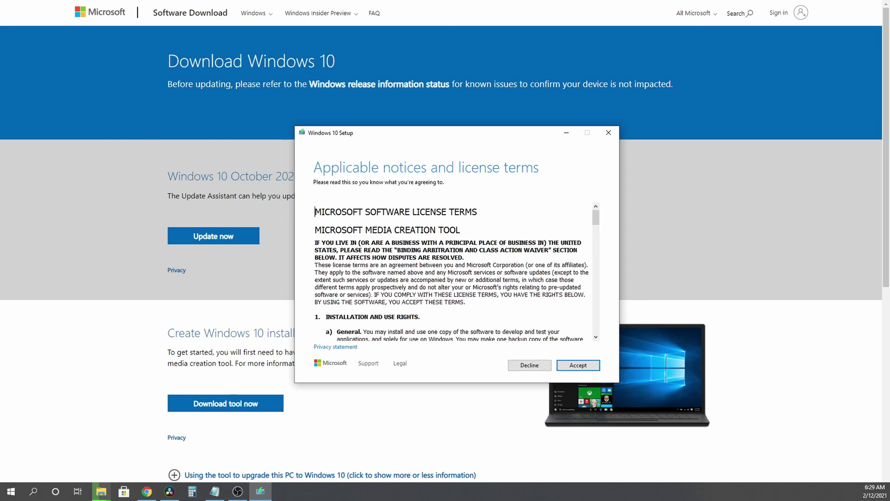
- Accept the license terms and choose to create installation media for another PC
{"action": "key", "text": "Return"}
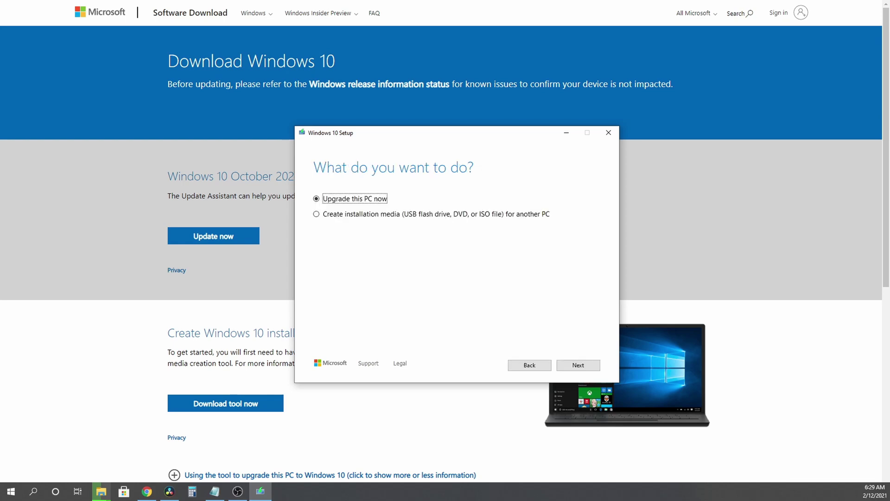
{"action": "key", "text": "Tab"}
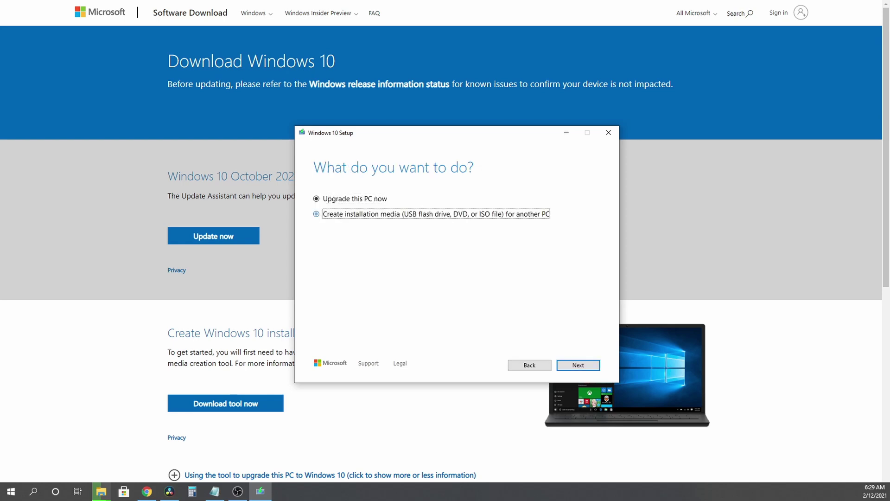
{"action": "key", "text": "Return"}
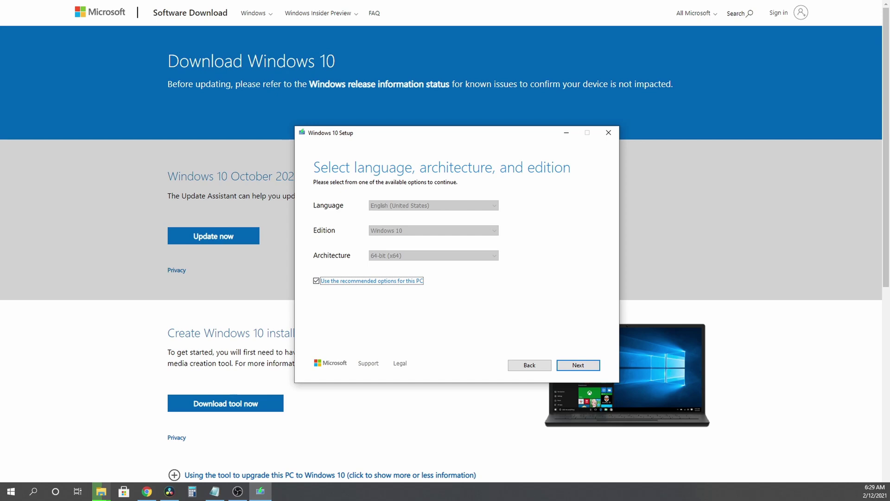
- Untick the recommended options and choose ISO file as the media type
{"action": "key", "text": "space"}
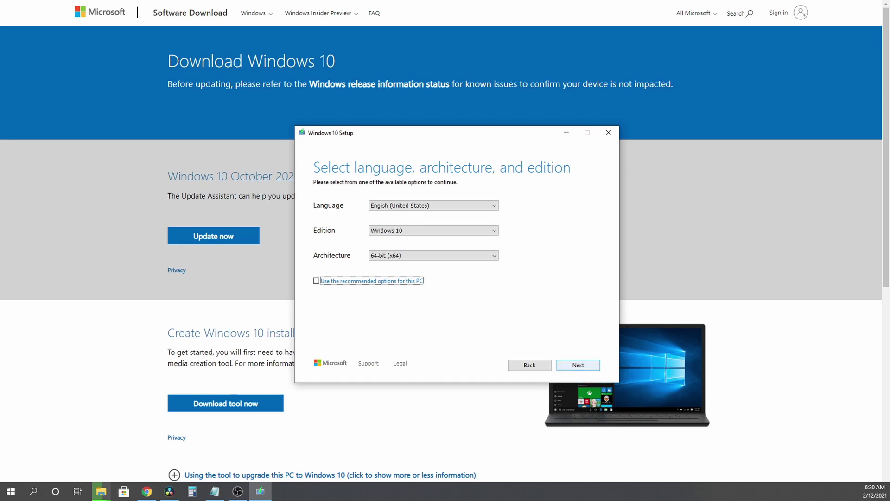
{"action": "left_click", "coordinate": [578, 365]}
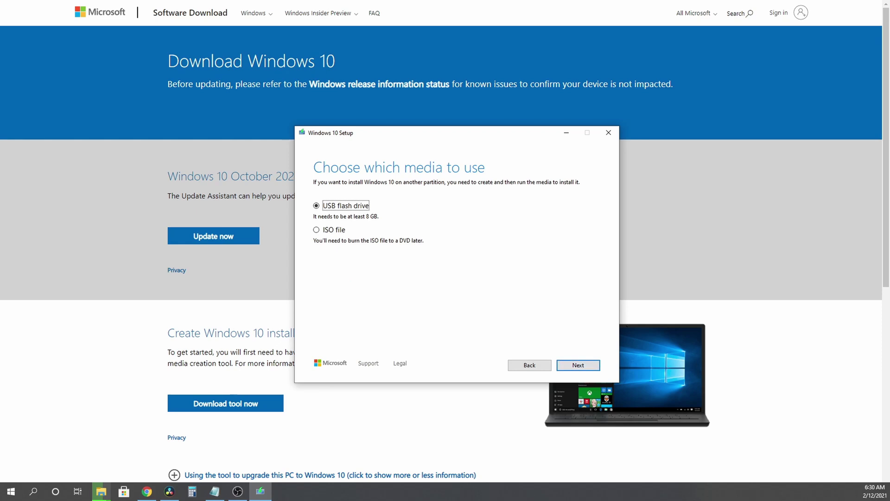
{"action": "left_click", "coordinate": [316, 229]}
{"action": "left_click", "coordinate": [578, 365]}
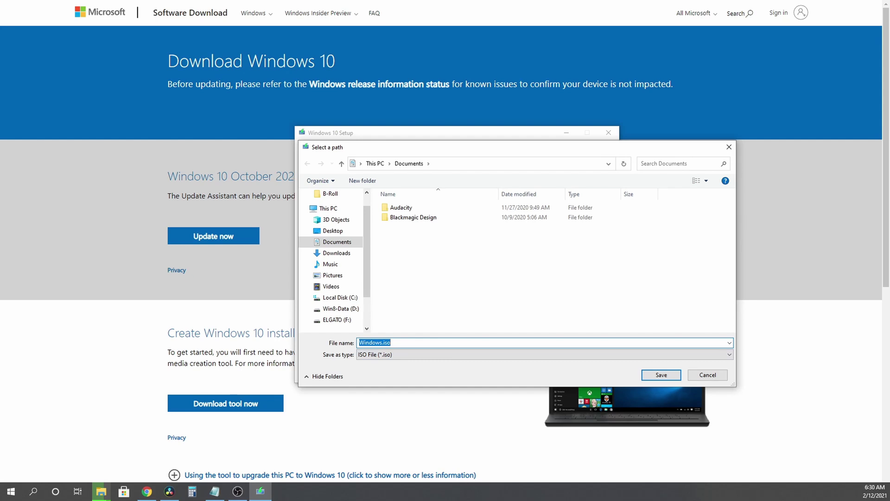
- Save Windows.iso to the Desktop and finish the setup once the ISO is built
{"action": "left_click", "coordinate": [333, 231]}
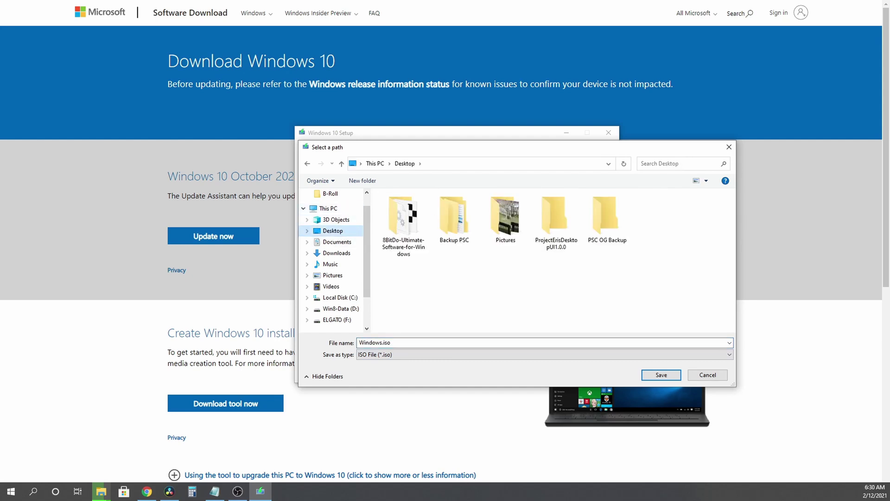
{"action": "left_click", "coordinate": [662, 375]}
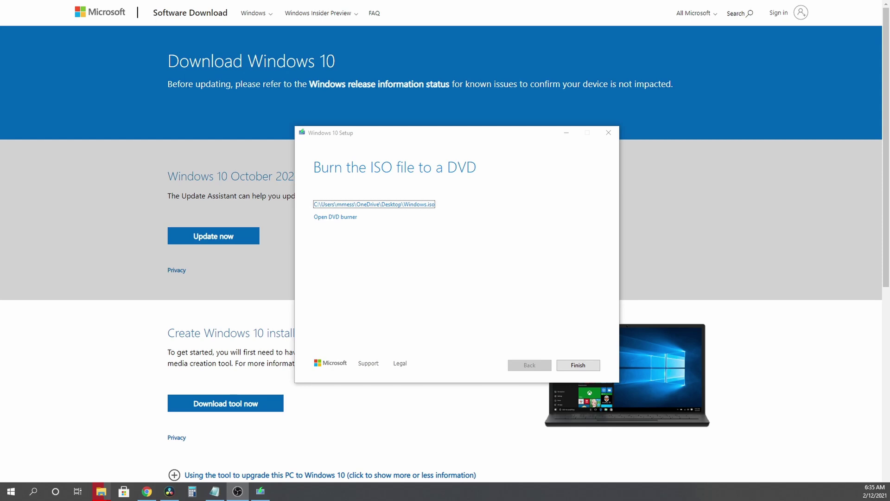
{"action": "key", "text": "Return"}
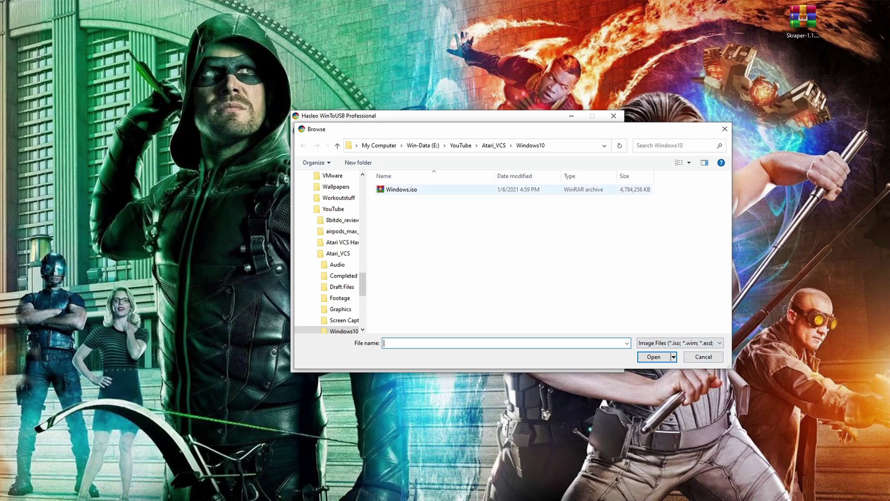
- Load Windows.iso, choose Windows 10 Pro, and select Disk 4: JMicron Generic as the destination
{"action": "left_click", "coordinate": [401, 189]}
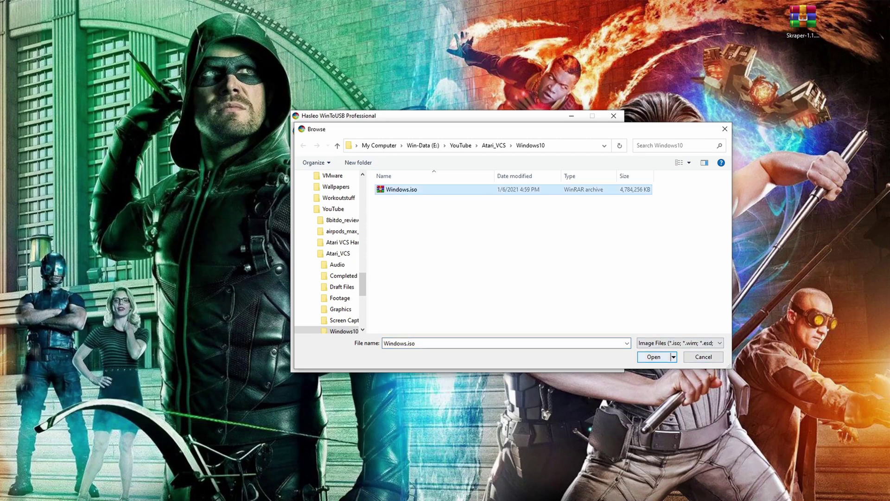
{"action": "key", "text": "Return"}
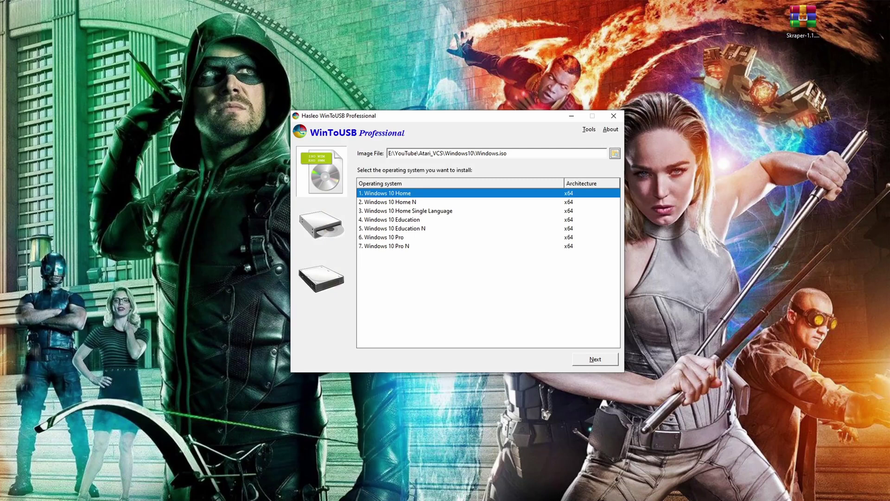
{"action": "left_click", "coordinate": [384, 237]}
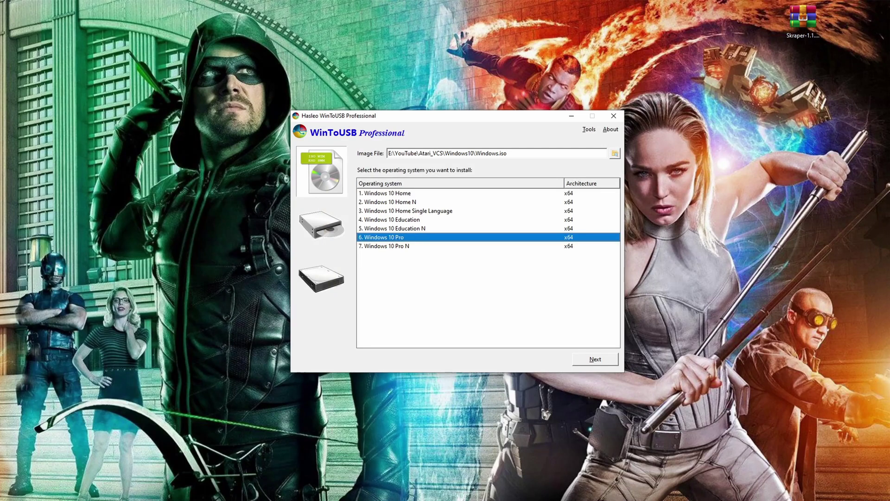
{"action": "key", "text": "Return"}
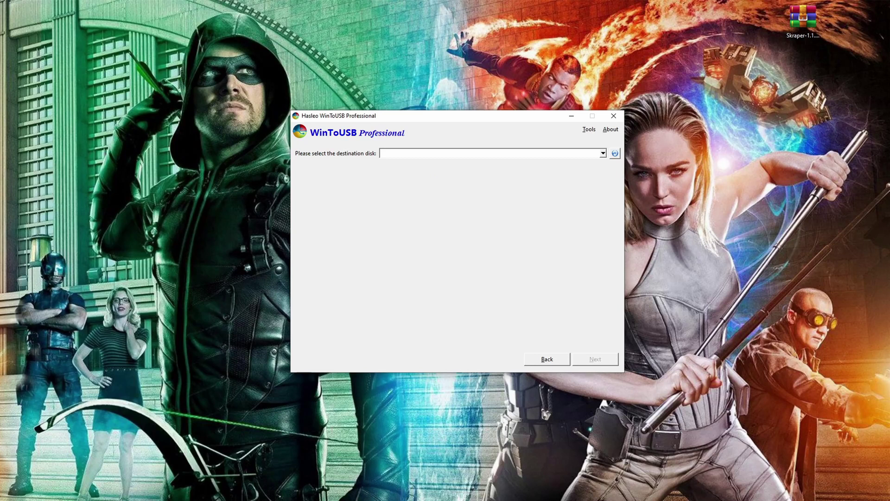
{"action": "left_click", "coordinate": [603, 153]}
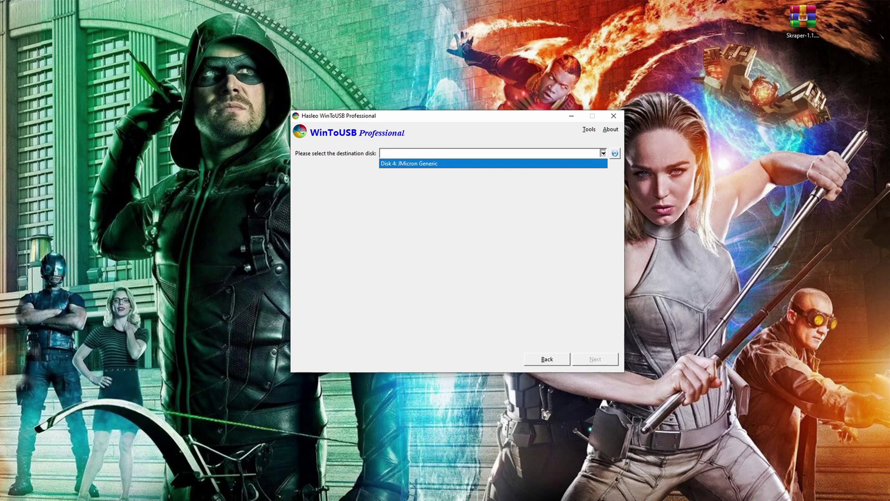
{"action": "left_click", "coordinate": [510, 163]}
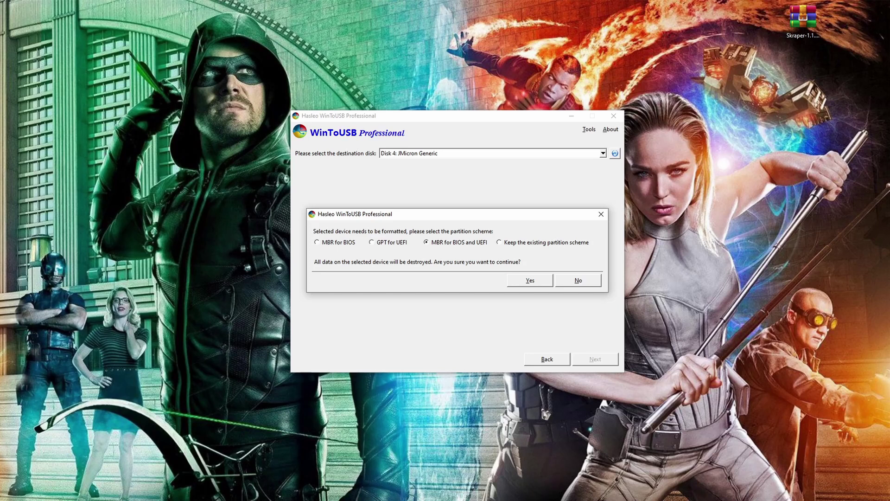
- Confirm GPT for UEFI formatting, install in VHDX mode at 465 GB, and exit after success
{"action": "left_click", "coordinate": [385, 242]}
{"action": "key", "text": "Return"}
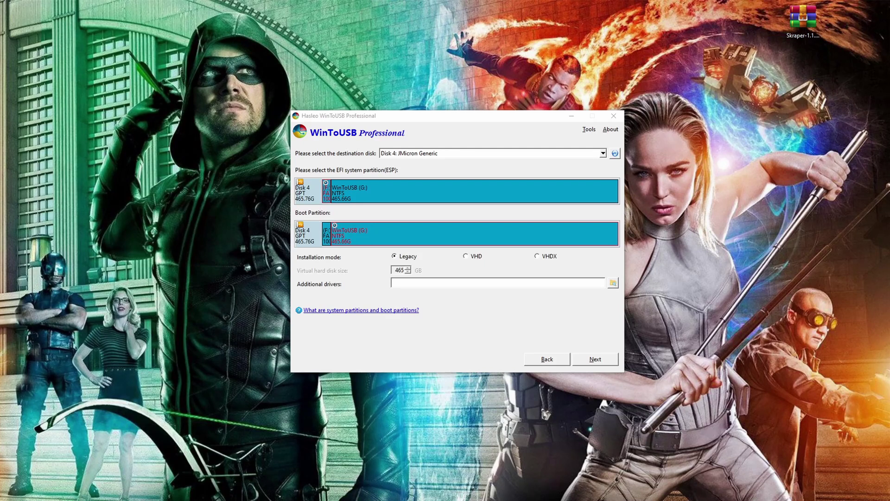
{"action": "left_click", "coordinate": [544, 256]}
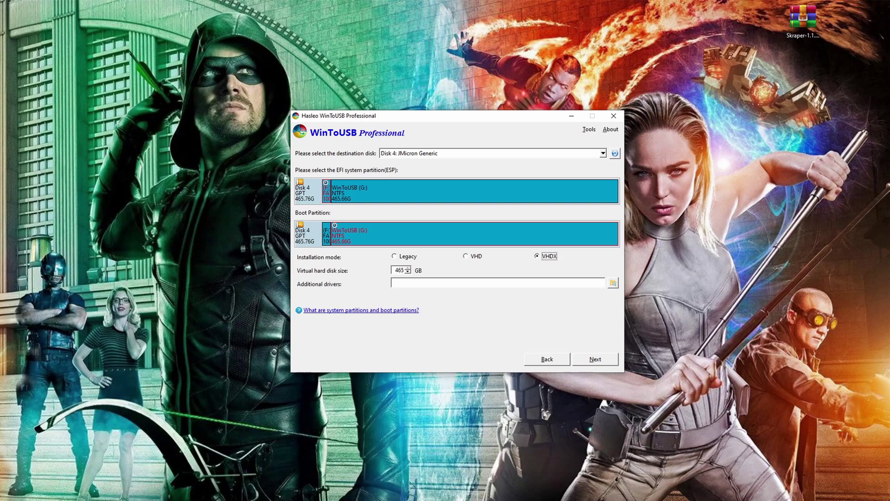
{"action": "left_click", "coordinate": [466, 256]}
{"action": "left_click", "coordinate": [538, 256]}
{"action": "key", "text": "Return"}
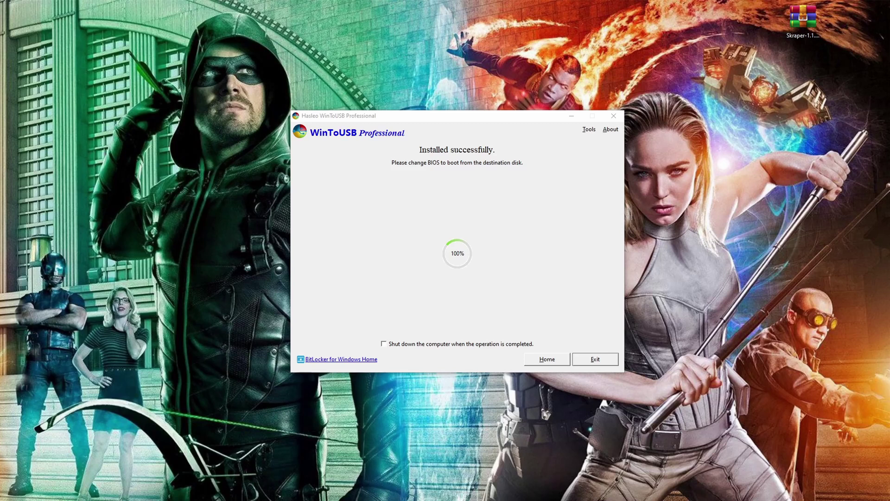
{"action": "key", "text": "Return"}
{"action": "key", "text": "Return"}
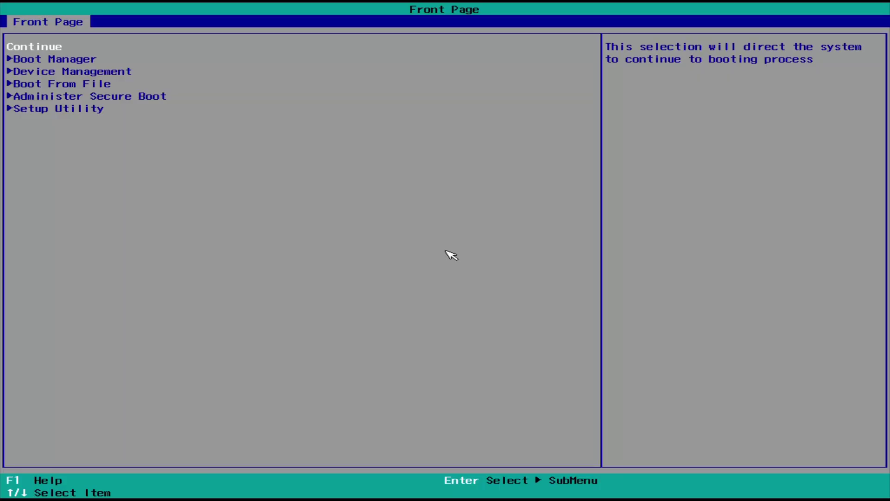
- Enter the BIOS Setup Utility by submitting the current supervisor password
{"action": "key", "text": "Down"}
{"action": "key", "text": "Down"}
{"action": "key", "text": "Down"}
{"action": "key", "text": "Down"}
{"action": "key", "text": "Down"}
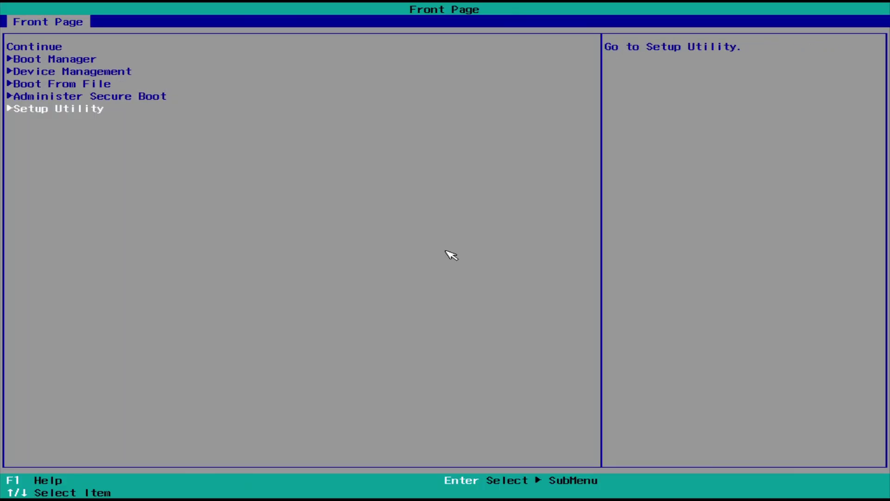
{"action": "key", "text": "Return"}
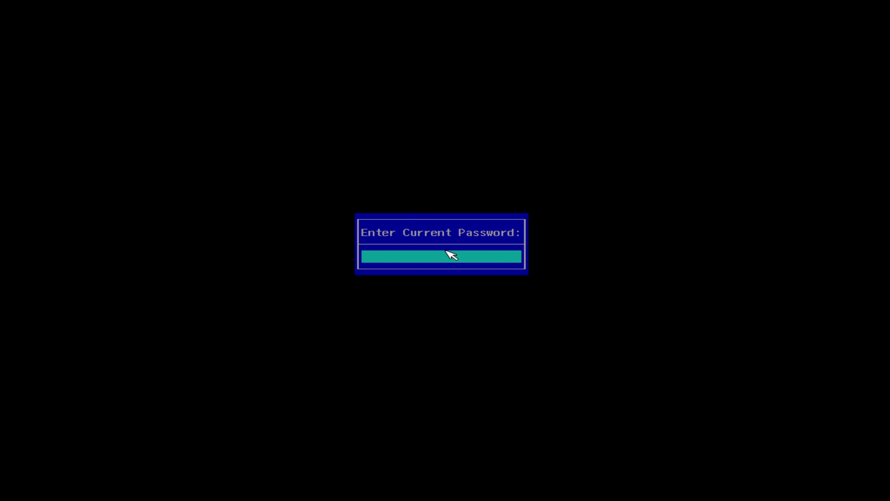
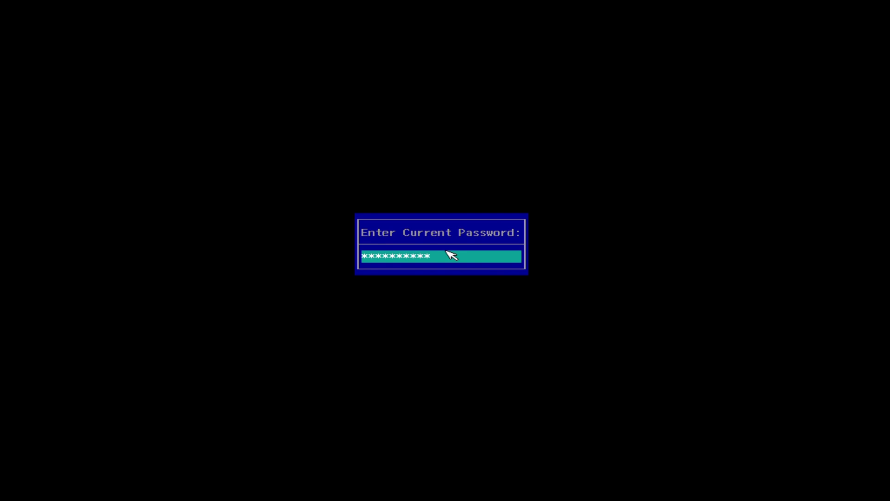
{"action": "key", "text": "Return"}
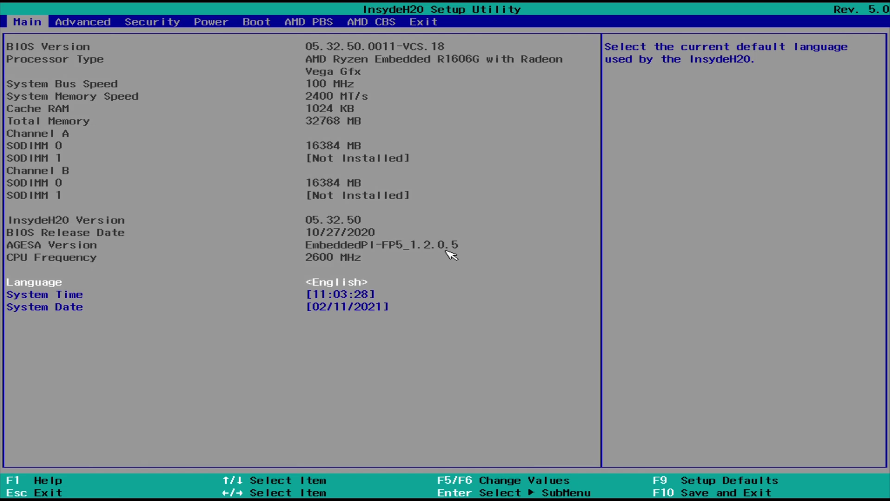
- Clear the supervisor password on the Security tab by entering the old one and leaving the new blank
{"action": "key", "text": "Right"}
{"action": "key", "text": "Right"}
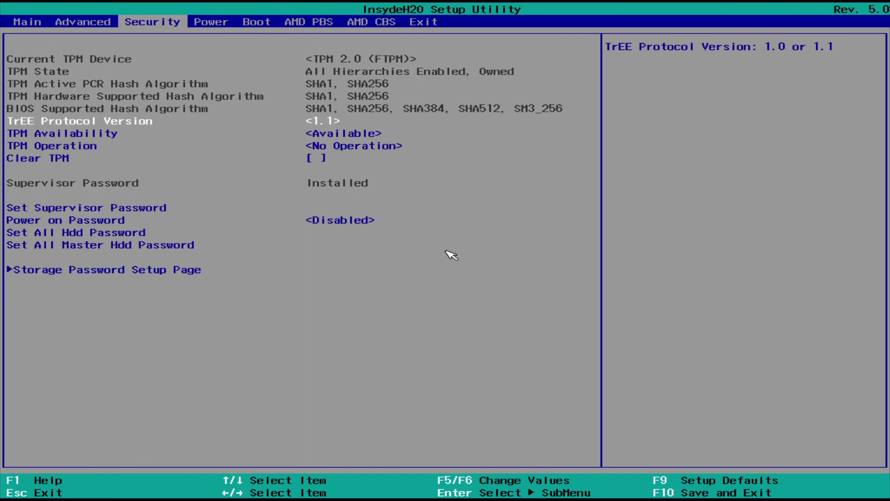
{"action": "key", "text": "Down"}
{"action": "key", "text": "Down"}
{"action": "key", "text": "Down"}
{"action": "key", "text": "Down"}
{"action": "key", "text": "Down"}
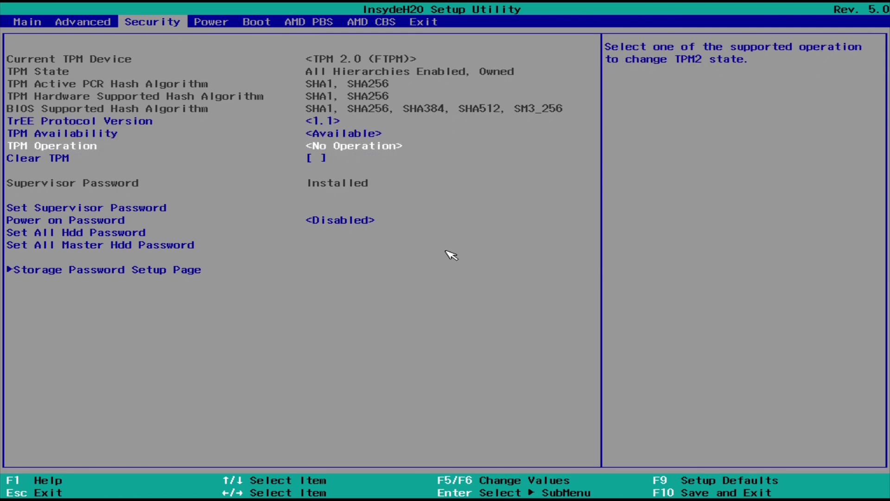
{"action": "key", "text": "Up"}
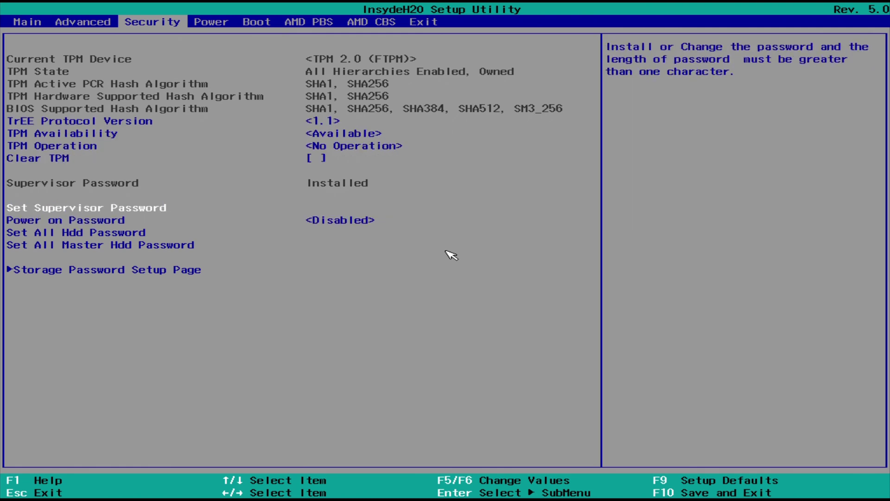
{"action": "key", "text": "Return"}
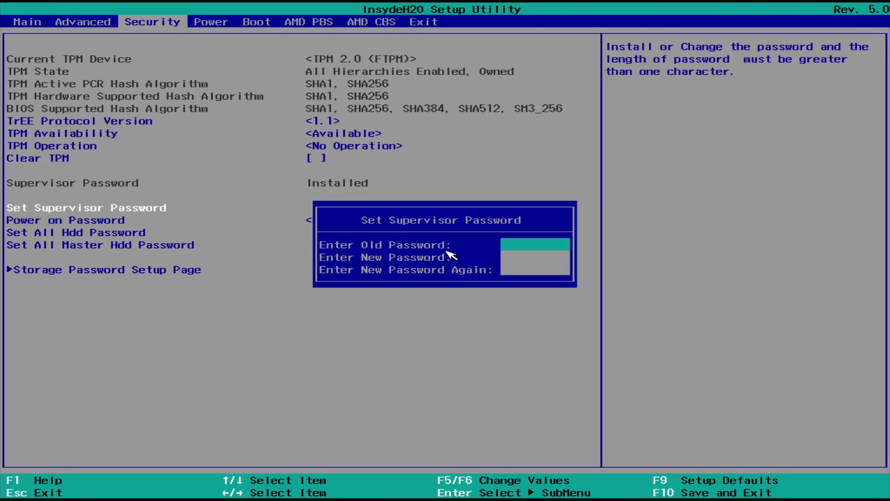
{"action": "type", "text": "*********"}
{"action": "key", "text": "Return"}
{"action": "key", "text": "Return"}
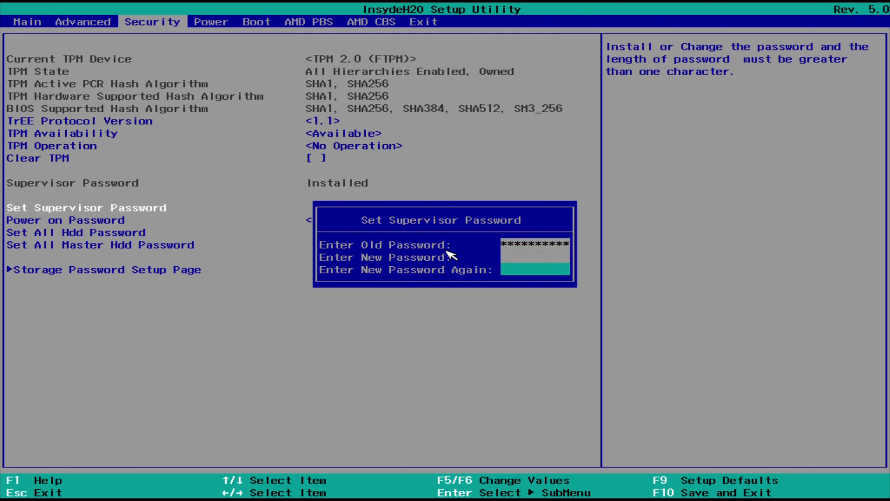
{"action": "key", "text": "Return"}
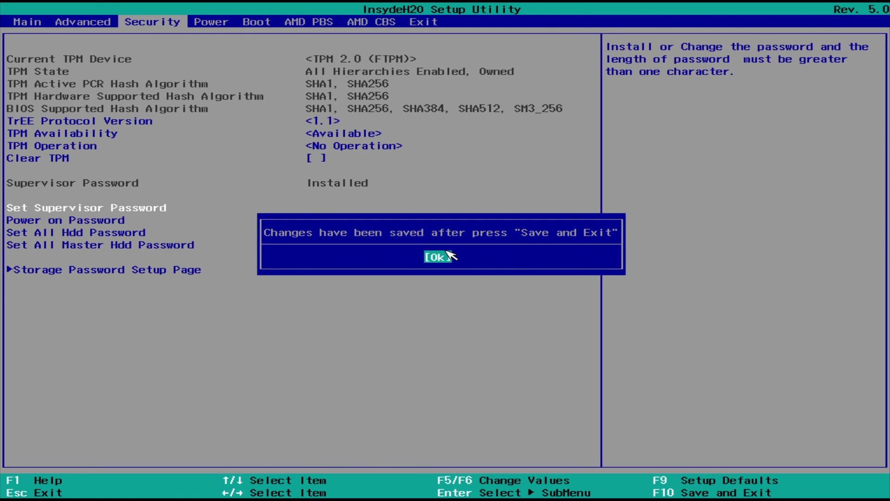
{"action": "left_click", "coordinate": [447, 255]}
{"action": "key", "text": "Right"}
{"action": "key", "text": "Right"}
{"action": "key", "text": "Right"}
{"action": "key", "text": "Right"}
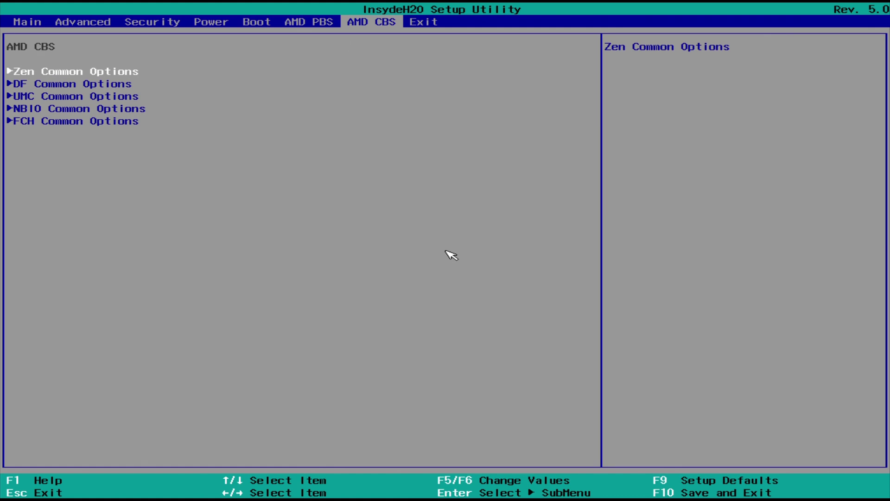
- Reach AMD CBS DRAM Timing Configuration via UMC and DDR4 Common Options, accepting the warning
{"action": "key", "text": "Down"}
{"action": "key", "text": "Down"}
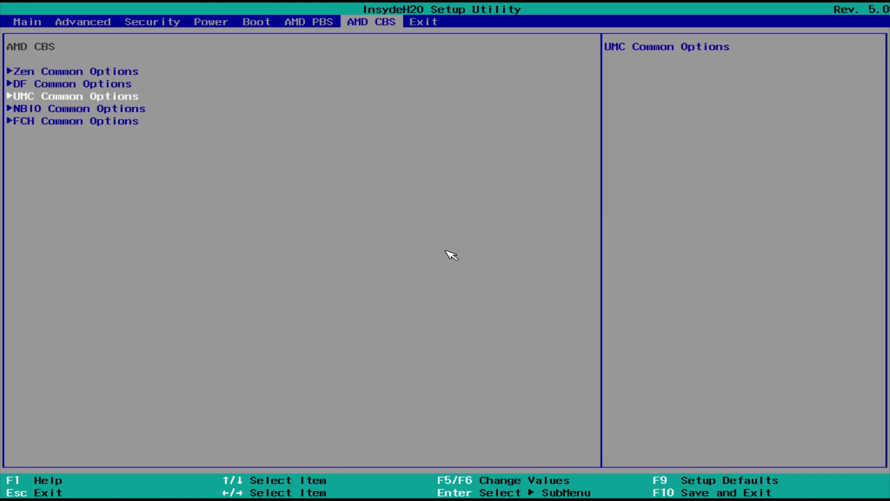
{"action": "key", "text": "Return"}
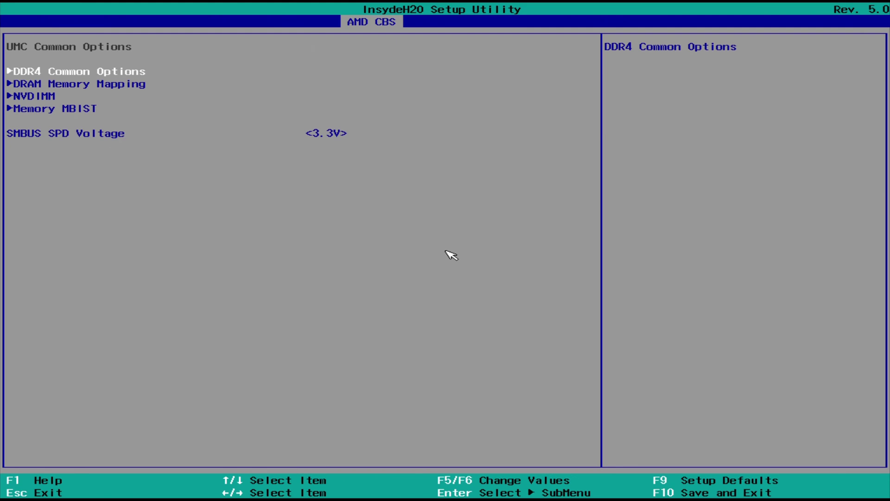
{"action": "key", "text": "Return"}
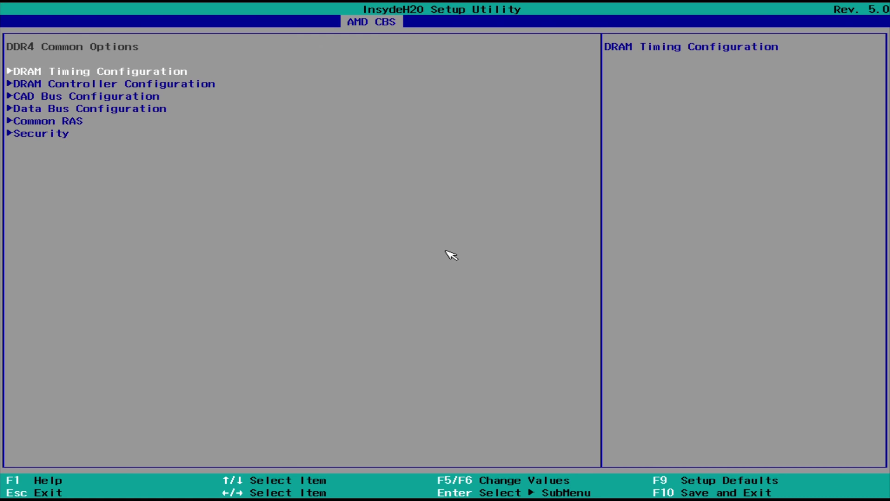
{"action": "key", "text": "Return"}
{"action": "key", "text": "Down"}
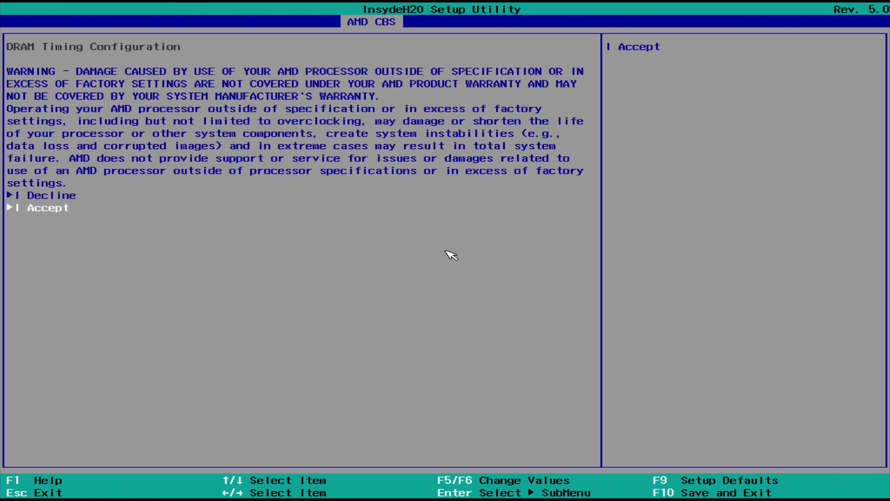
{"action": "key", "text": "Return"}
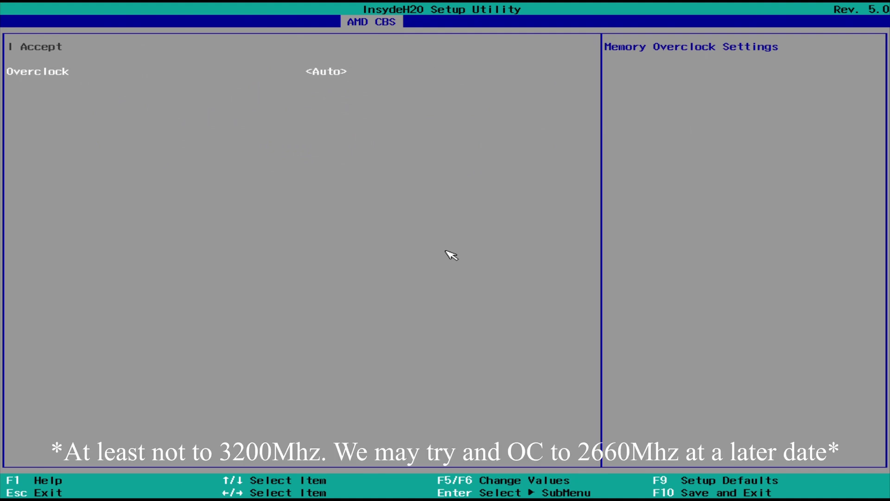
- Set Overclock to Enabled and Memory Clock Speed to 1600MHz
{"action": "key", "text": "Return"}
{"action": "key", "text": "Down"}
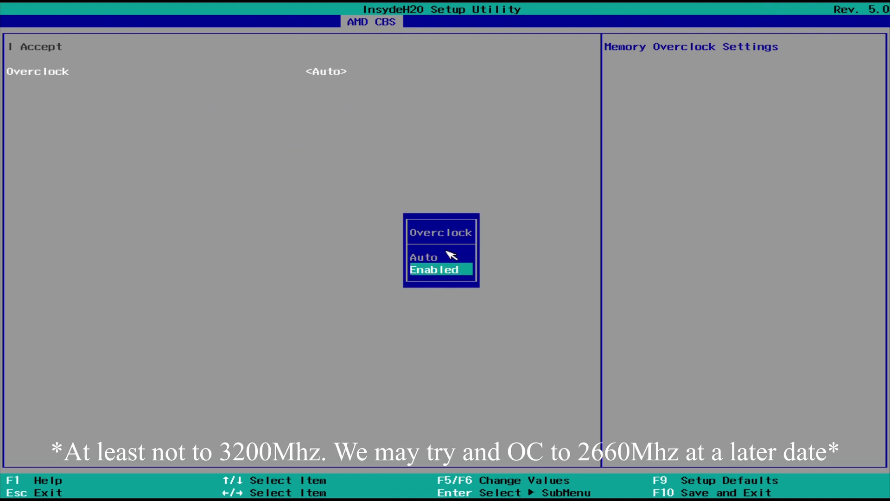
{"action": "key", "text": "Return"}
{"action": "key", "text": "Down"}
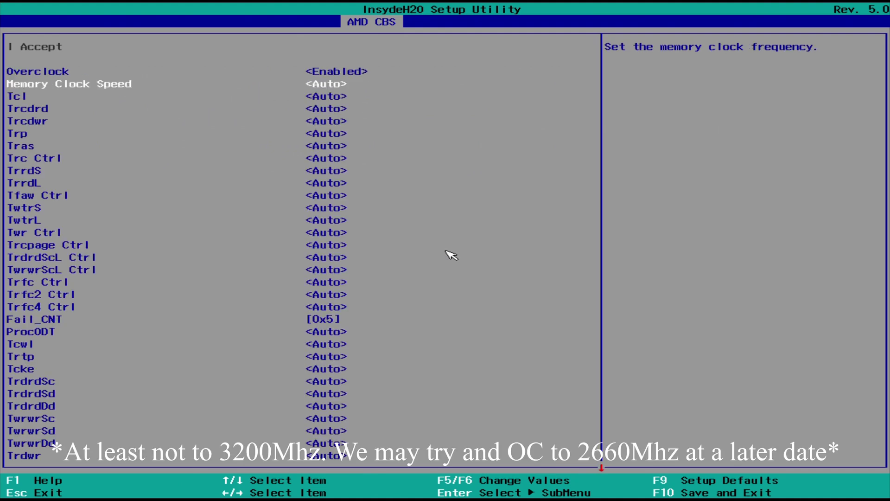
{"action": "key", "text": "Return"}
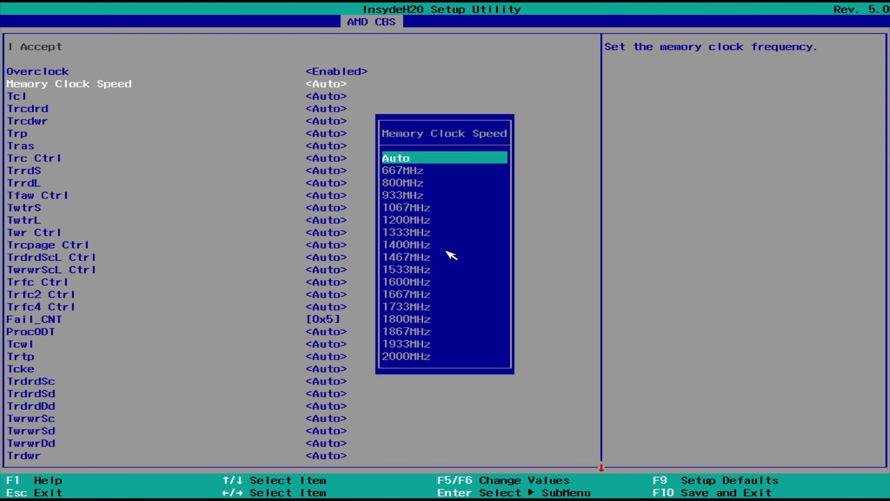
{"action": "key", "text": "Down"}
{"action": "key", "text": "Down"}
{"action": "key", "text": "Down"}
{"action": "key", "text": "Down"}
{"action": "key", "text": "Down"}
{"action": "key", "text": "Down"}
{"action": "key", "text": "Down"}
{"action": "key", "text": "Down"}
{"action": "key", "text": "Down"}
{"action": "key", "text": "Down"}
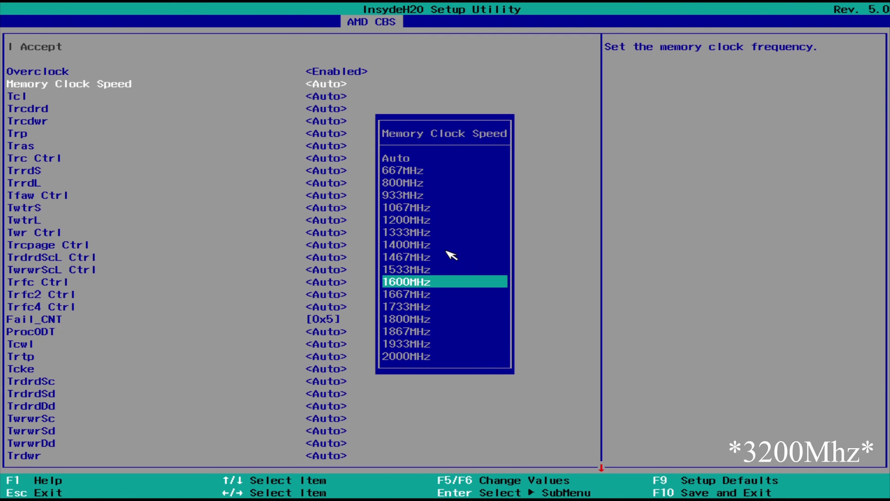
{"action": "key", "text": "Return"}
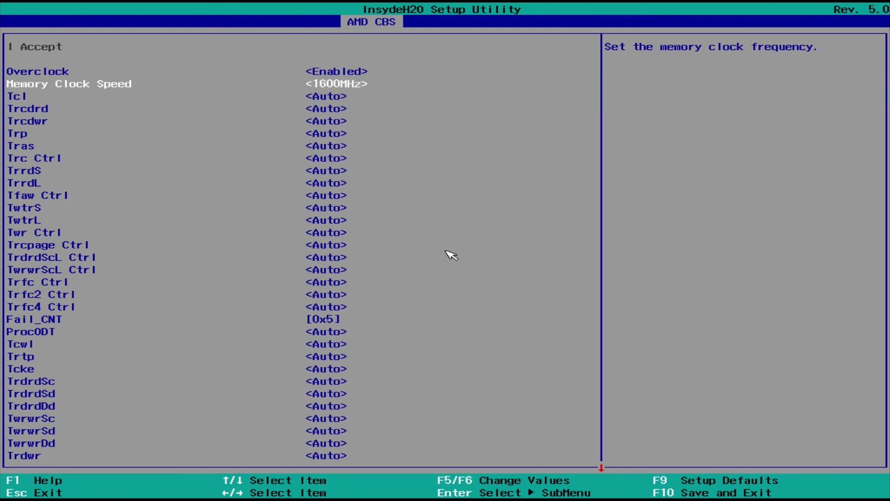
{"action": "key", "text": "Escape"}
{"action": "key", "text": "Escape"}
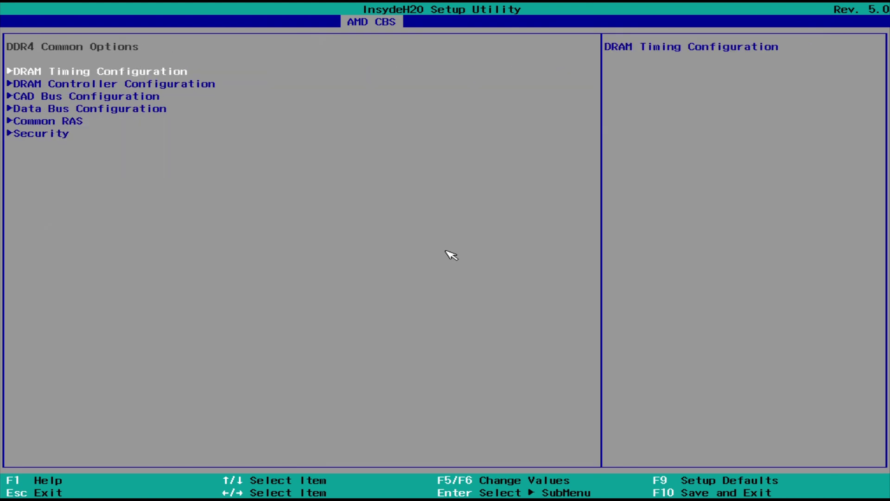
{"action": "key", "text": "Escape"}
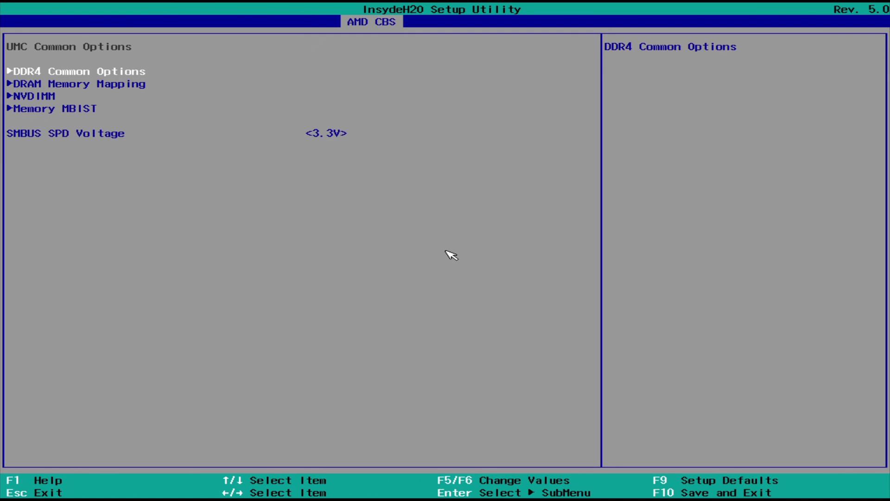
- In NBIO Common Options > GFX Configuration, set Integrated Graphics Controller to Forces
{"action": "key", "text": "Down"}
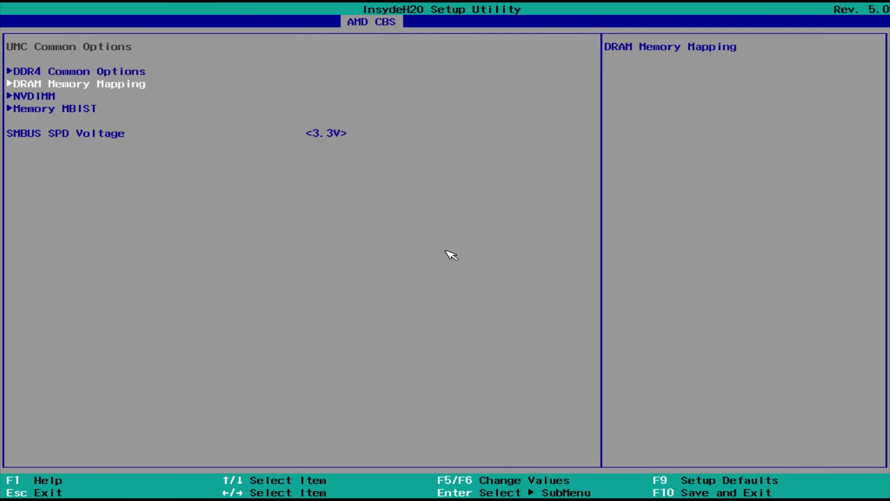
{"action": "key", "text": "Escape"}
{"action": "key", "text": "Down"}
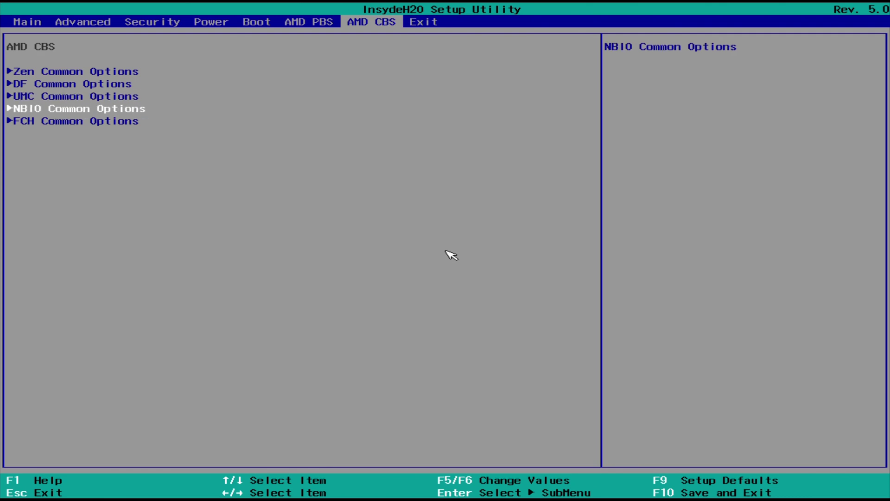
{"action": "key", "text": "Return"}
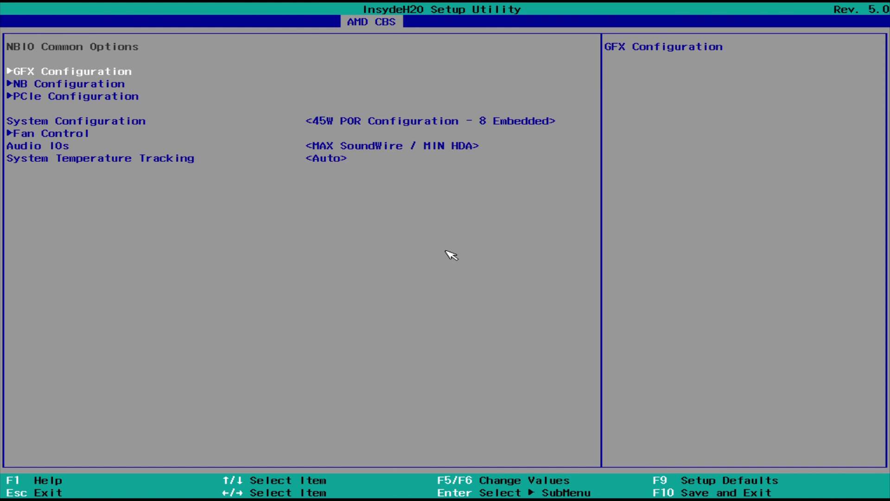
{"action": "key", "text": "Return"}
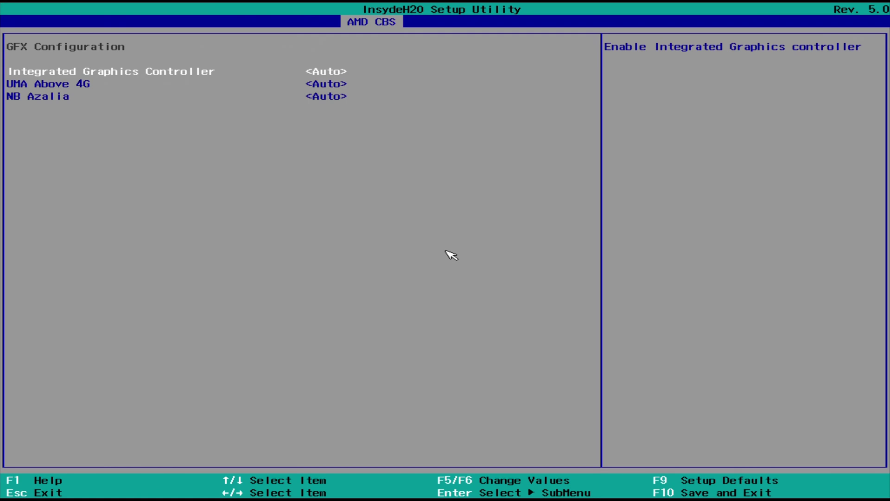
{"action": "key", "text": "Return"}
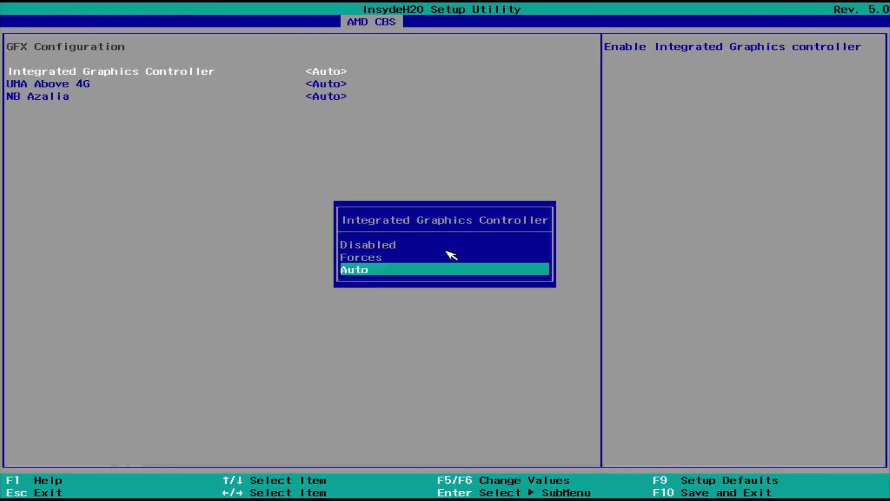
{"action": "key", "text": "Up"}
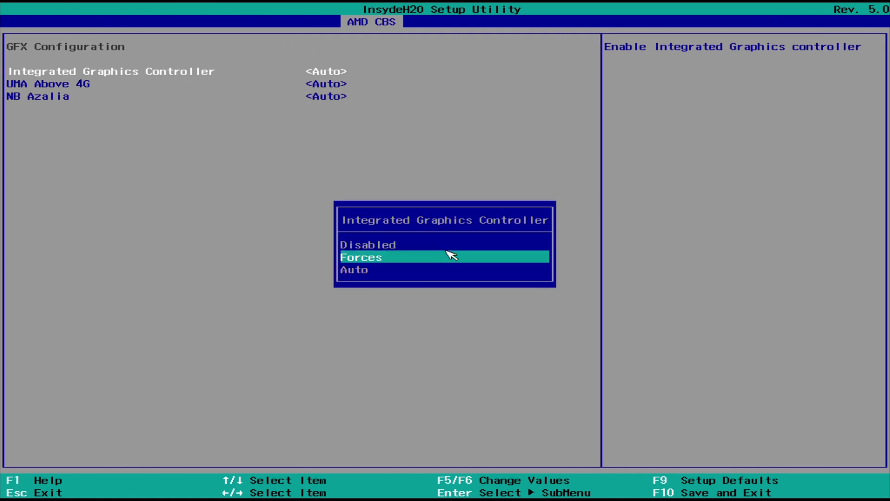
{"action": "key", "text": "Return"}
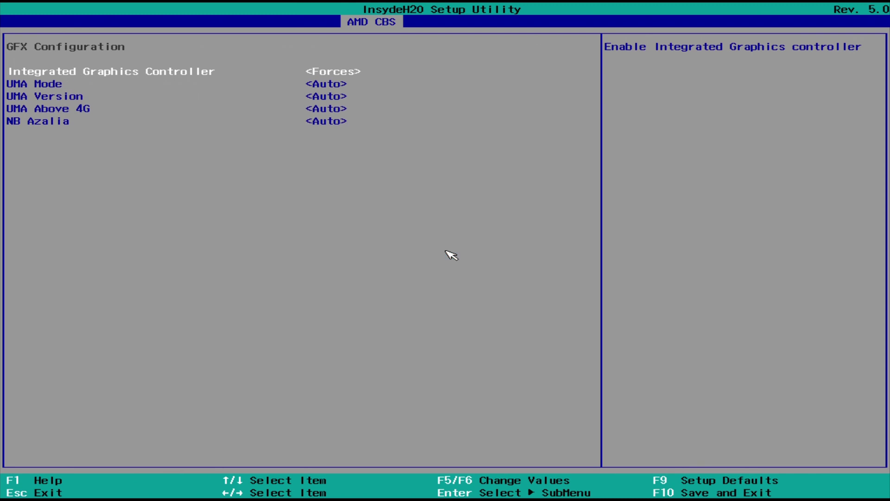
- Set UMA Mode to UMA_SPECIFIED and UMA Frame buffer Size to 4G
{"action": "key", "text": "Down"}
{"action": "key", "text": "Return"}
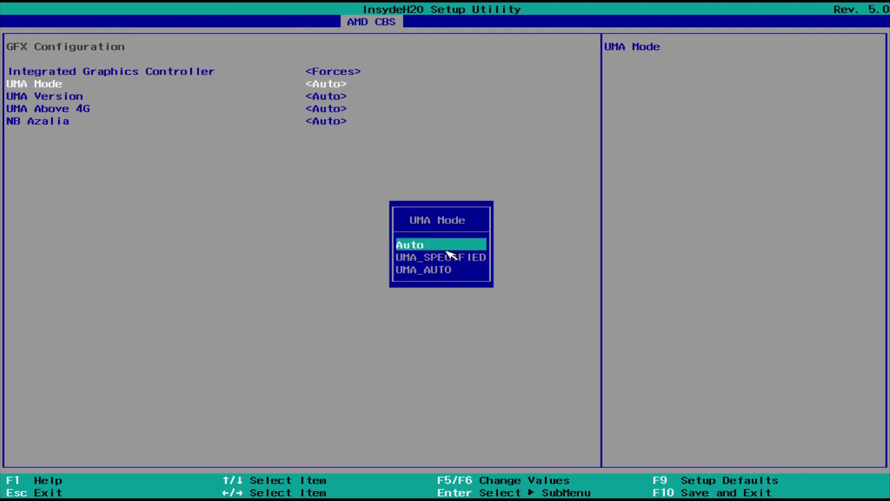
{"action": "key", "text": "Down"}
{"action": "key", "text": "Return"}
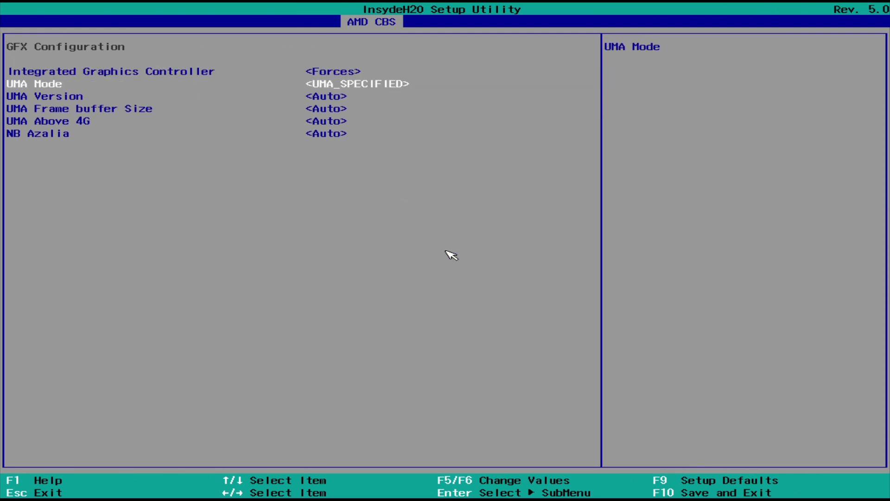
{"action": "key", "text": "Down"}
{"action": "key", "text": "Down"}
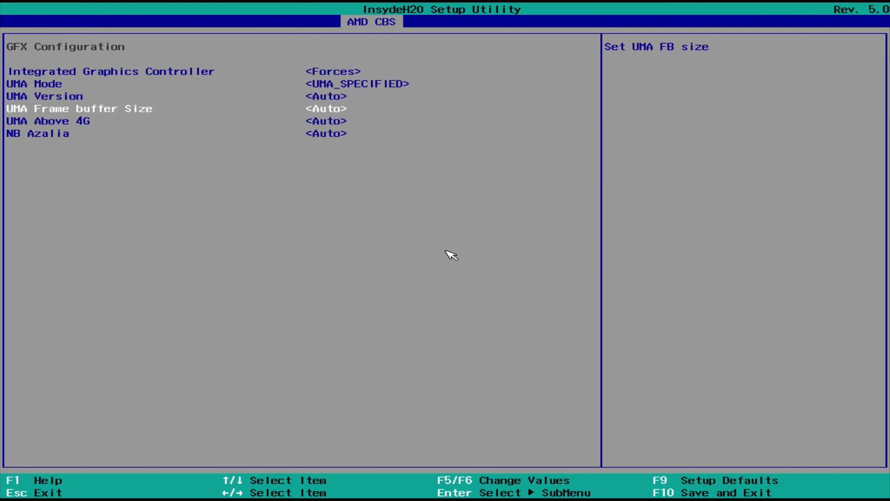
{"action": "key", "text": "Return"}
{"action": "key", "text": "Down"}
{"action": "key", "text": "Down"}
{"action": "key", "text": "Down"}
{"action": "key", "text": "Down"}
{"action": "key", "text": "Down"}
{"action": "key", "text": "Down"}
{"action": "key", "text": "Down"}
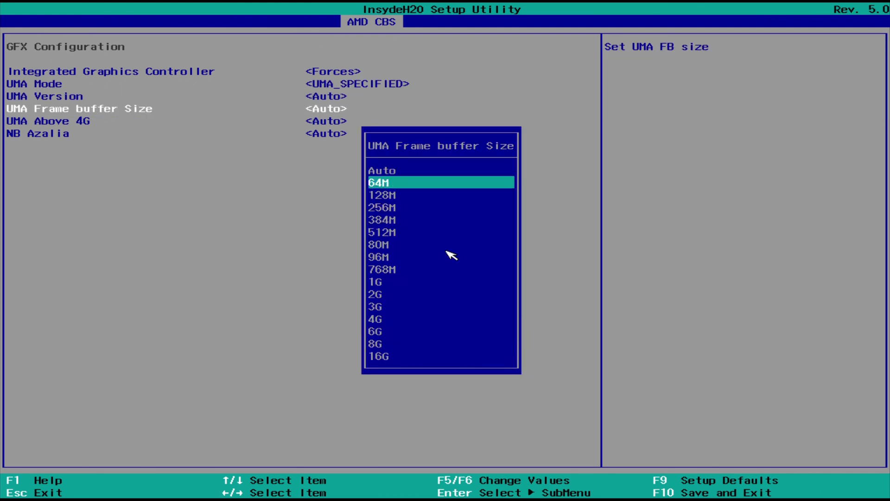
{"action": "key", "text": "Down"}
{"action": "key", "text": "Down"}
{"action": "key", "text": "Down"}
{"action": "key", "text": "Down"}
{"action": "key", "text": "Down"}
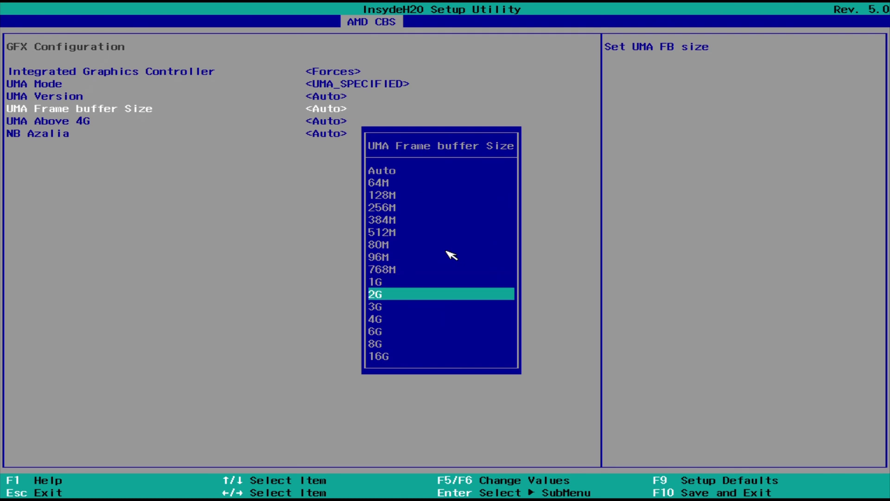
{"action": "key", "text": "Return"}
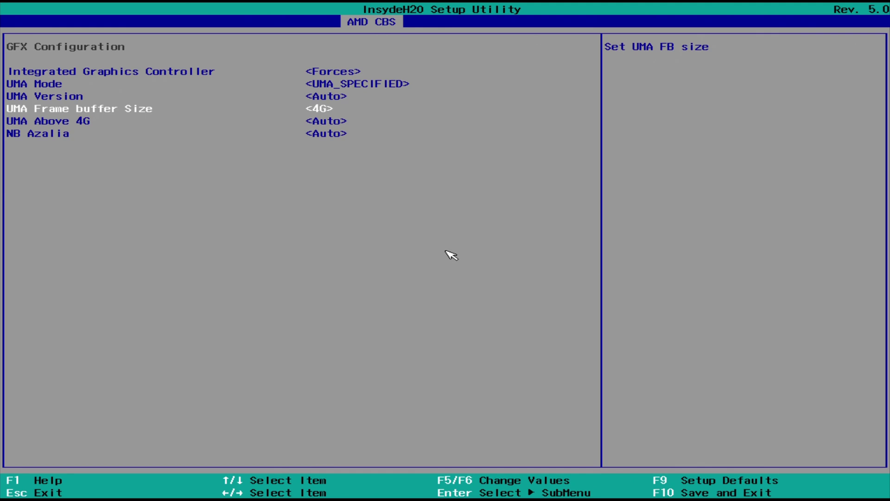
{"action": "key", "text": "Escape"}
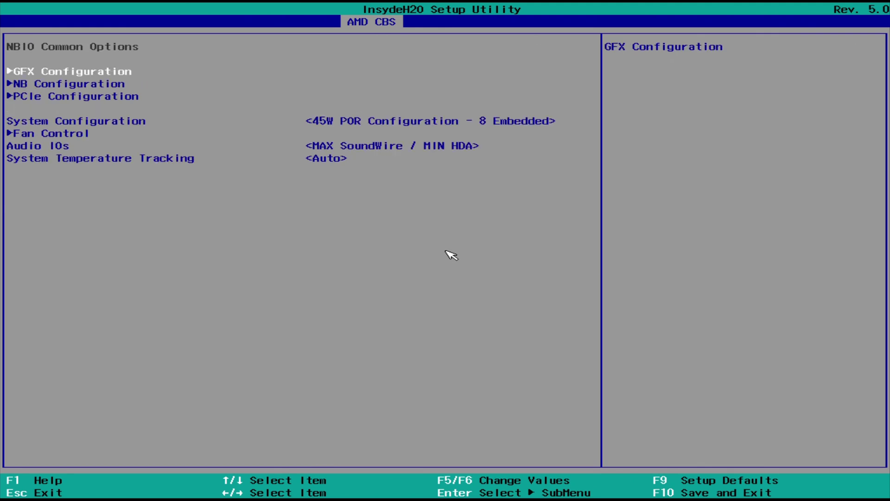
- Set System Configuration to the 54W POR Configuration profile
{"action": "key", "text": "Down"}
{"action": "key", "text": "Down"}
{"action": "key", "text": "Down"}
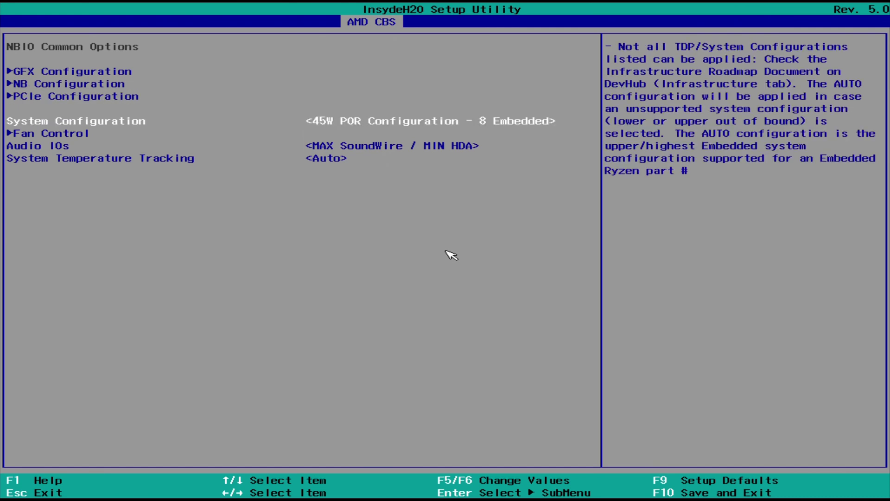
{"action": "key", "text": "Return"}
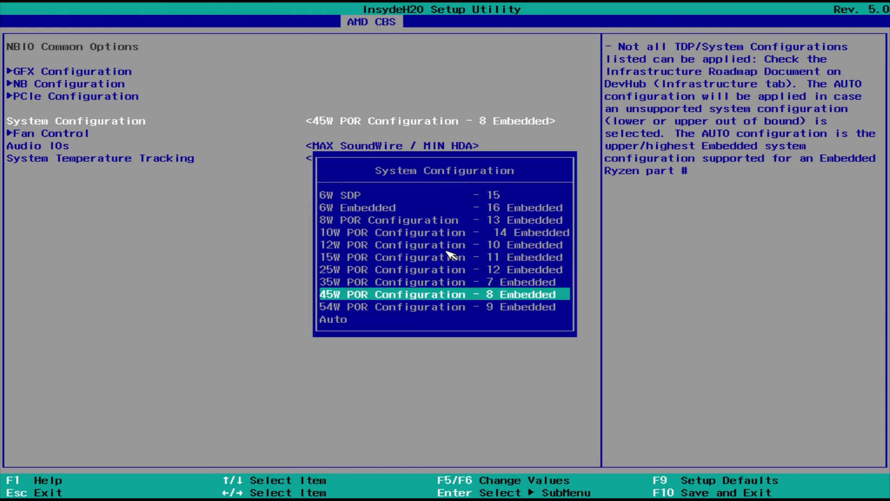
{"action": "key", "text": "Down"}
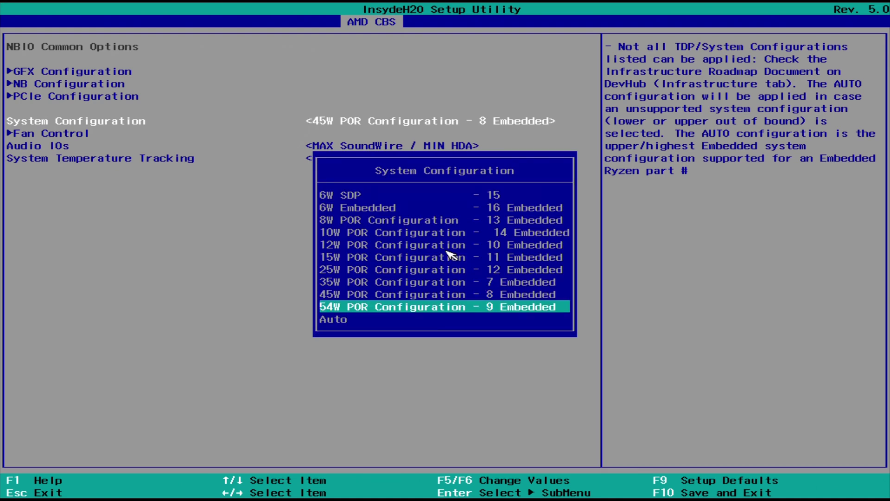
{"action": "key", "text": "Return"}
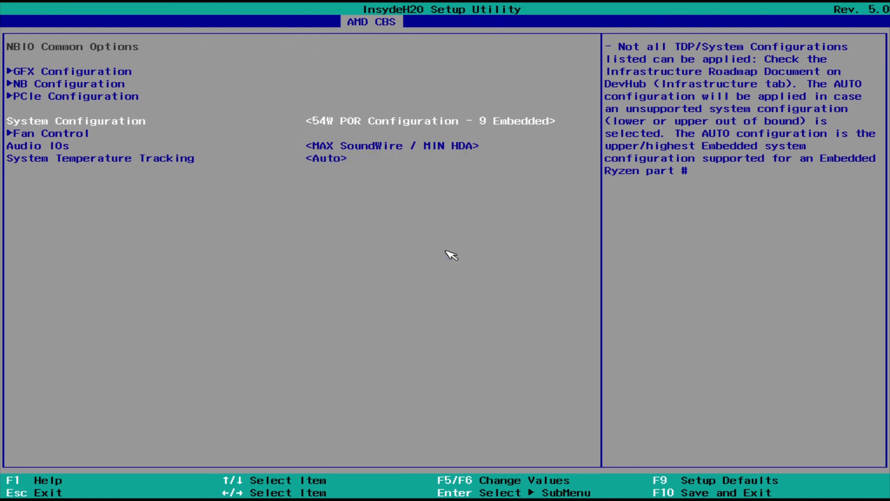
{"action": "key", "text": "Escape"}
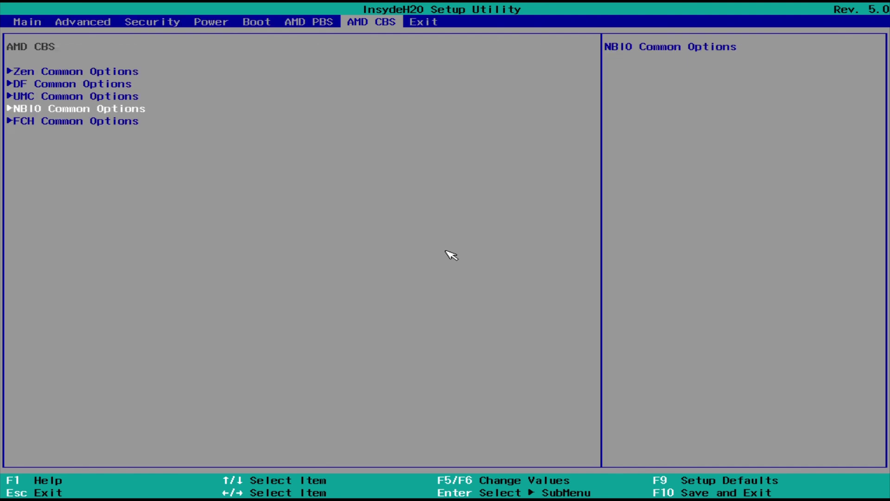
- Exit setup saving changes, then open the Boot Manager from the front page
{"action": "key", "text": "Right"}
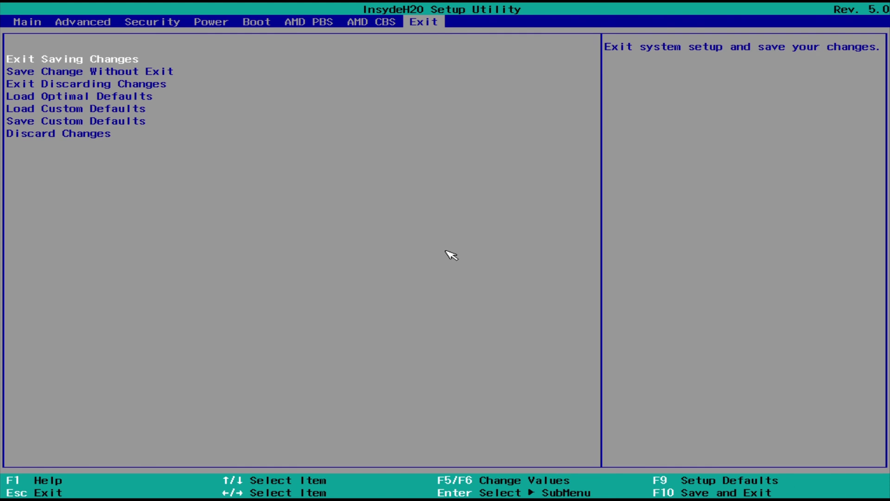
{"action": "key", "text": "Return"}
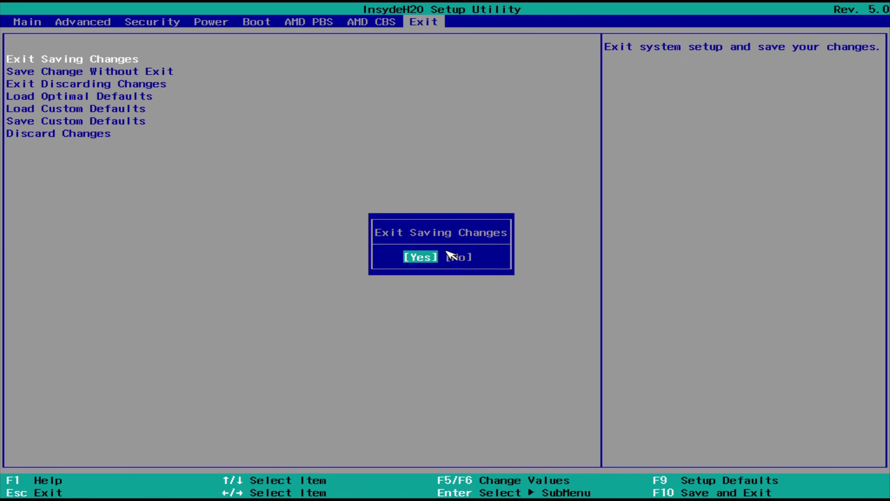
{"action": "key", "text": "Return"}
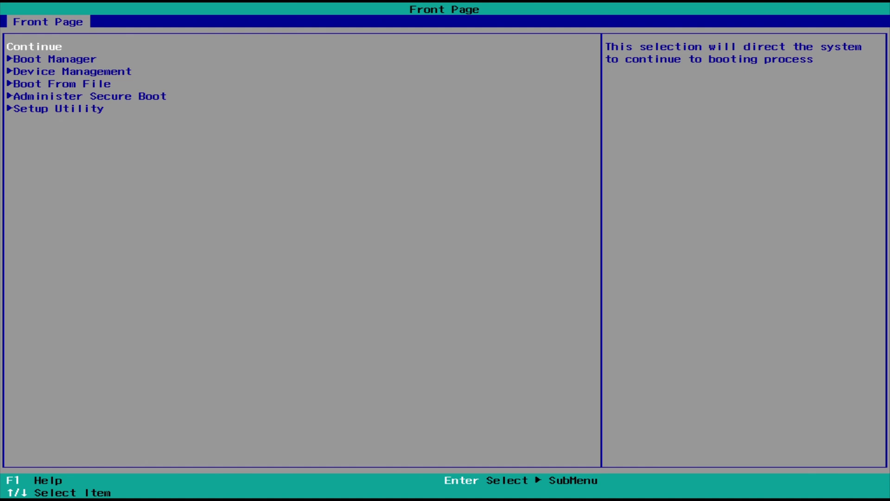
{"action": "key", "text": "Down"}
{"action": "key", "text": "Return"}
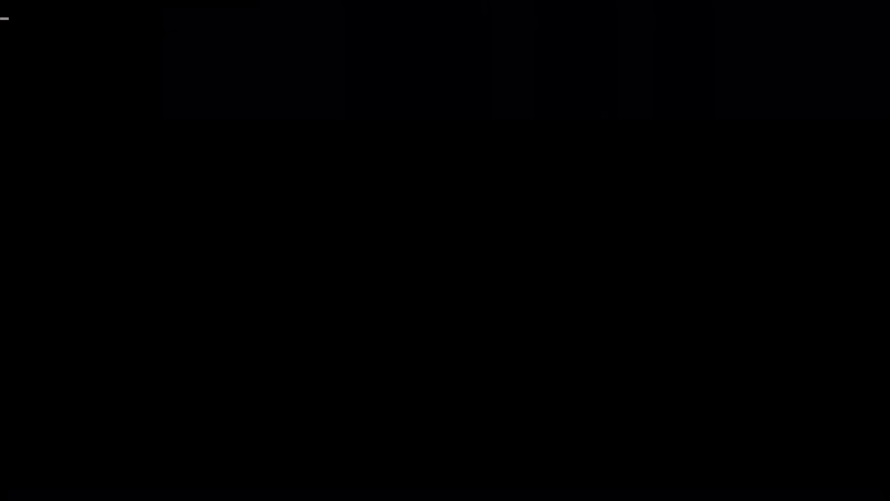
- Boot Windows 10 from Windows Boot Manager and dismiss the lock screen
{"action": "key", "text": "Down"}
{"action": "key", "text": "Down"}
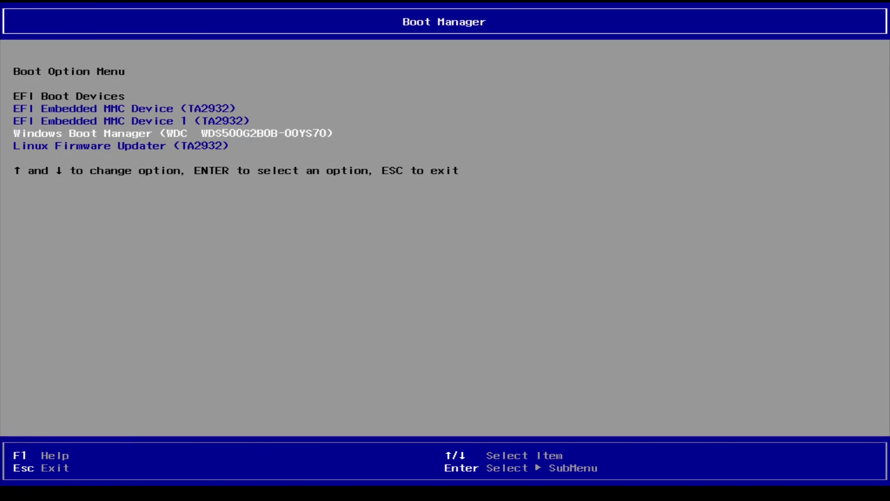
{"action": "key", "text": "Return"}
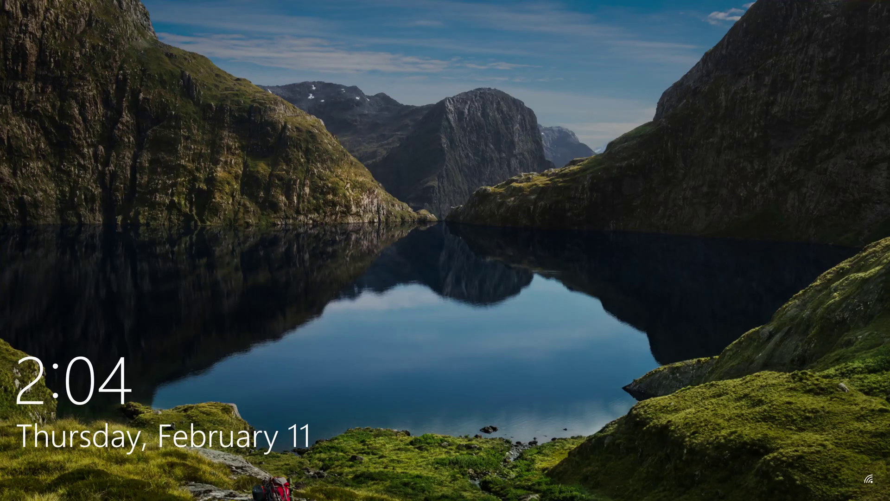
{"action": "key", "text": "space"}
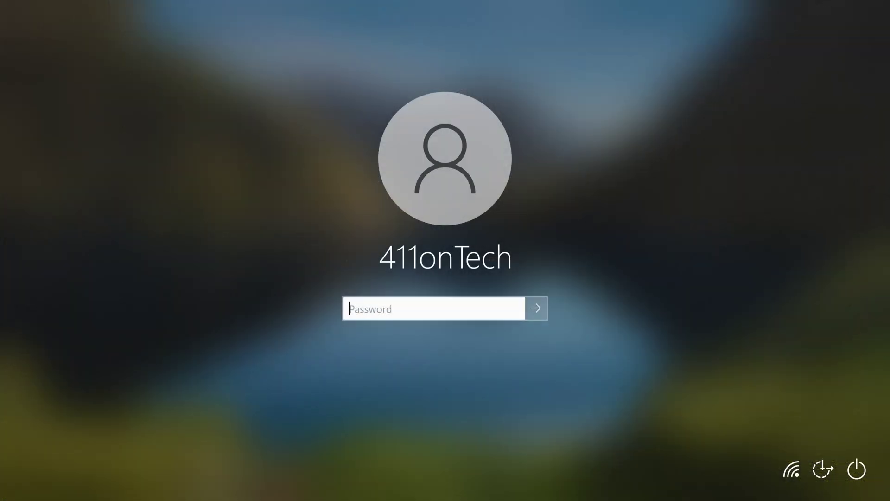
- Enter the account password, then retype it after the first attempt is rejected
{"action": "type", "text": "*************"}
{"action": "key", "text": "Return"}
{"action": "key", "text": "Return"}
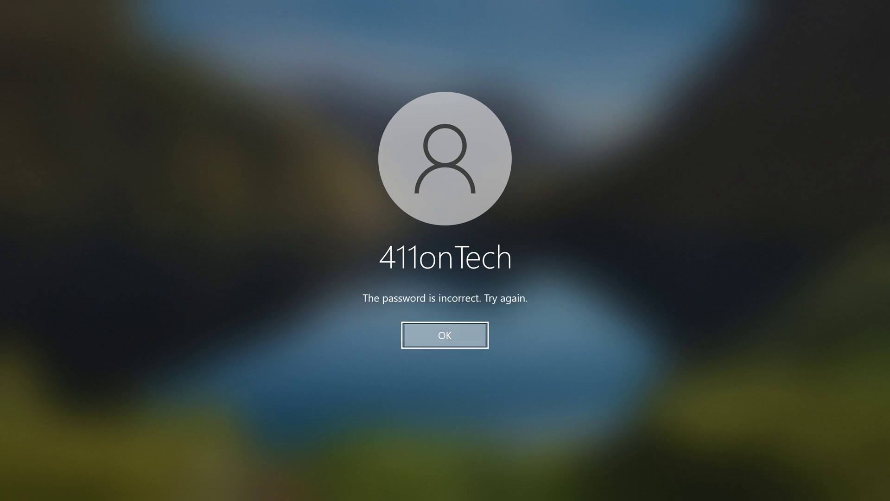
{"action": "type", "text": "*******"}
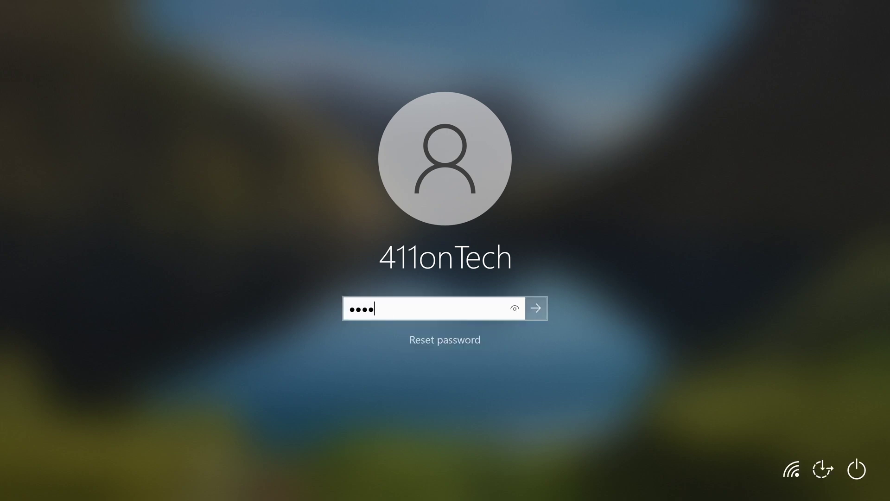
{"action": "type", "text": "*****"}
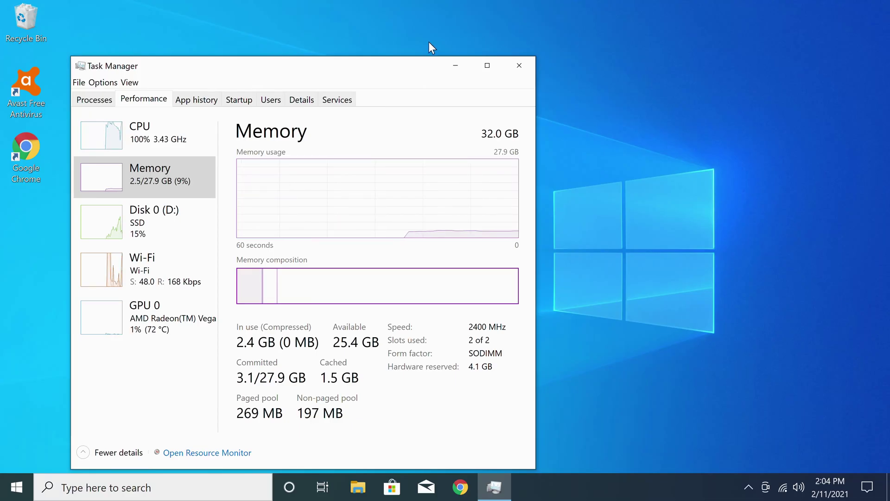
- Show CPU utilization details in Task Manager's Performance tab
{"action": "left_click", "coordinate": [169, 134]}
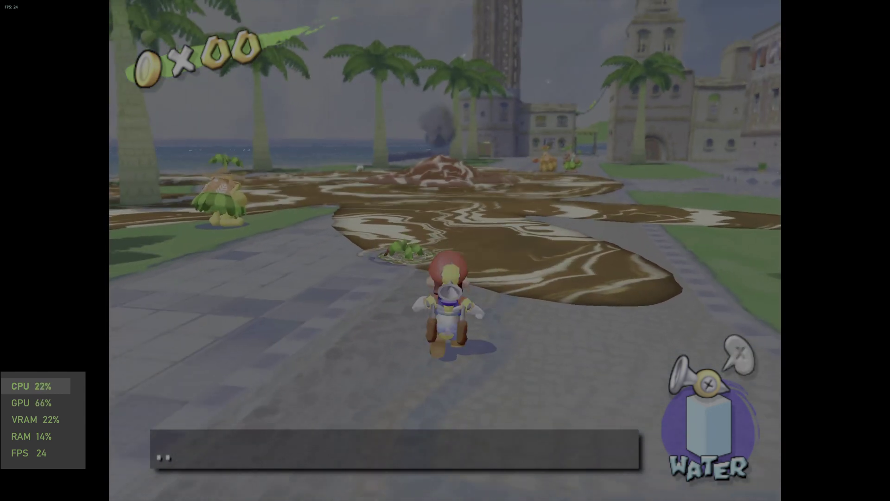
- Switch FLUDD to the hover nozzle in Super Mario Sunshine
{"action": "key", "text": "c"}
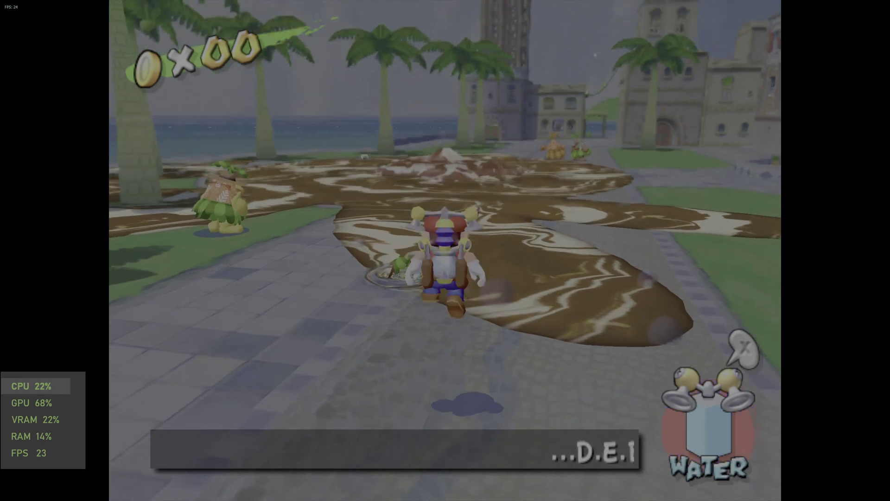